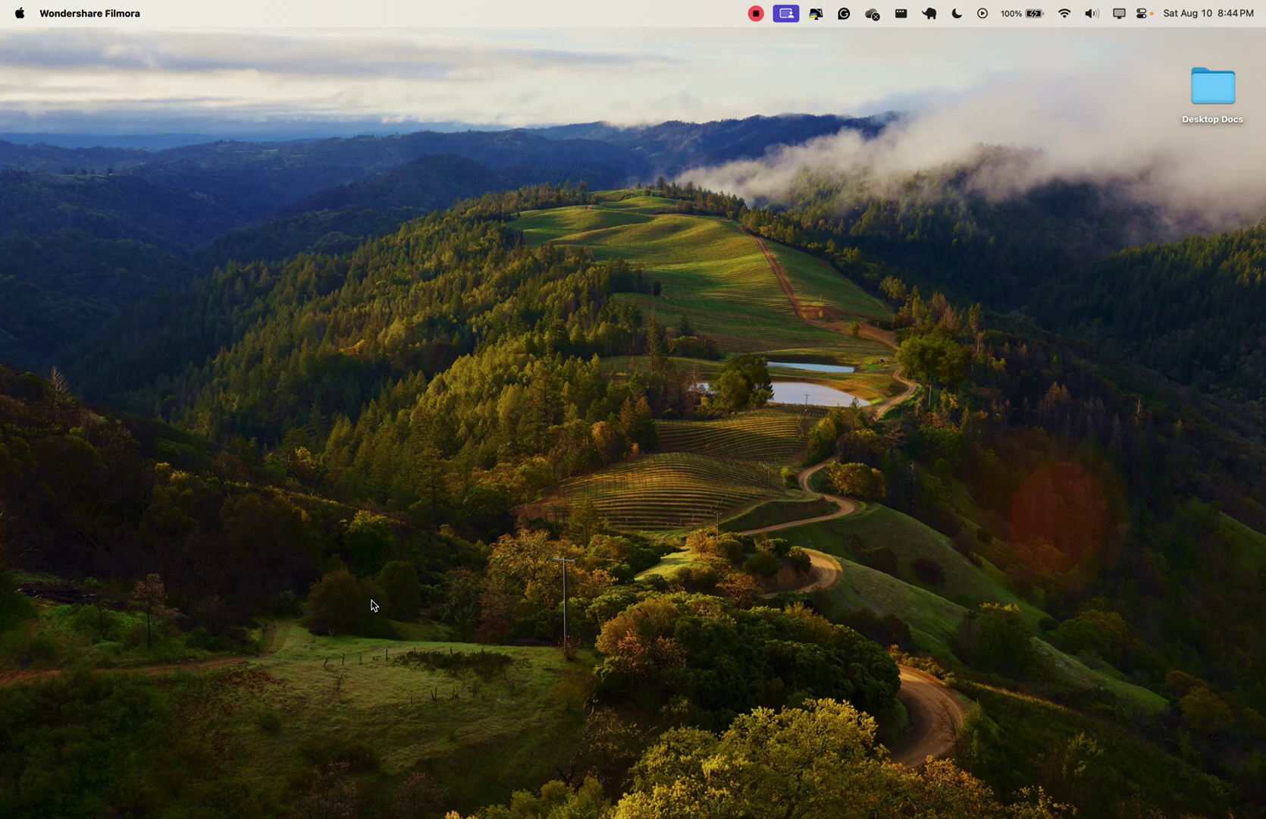
Leave the recorder and bring Word with the blank Document4 to the front.
click(372, 604)
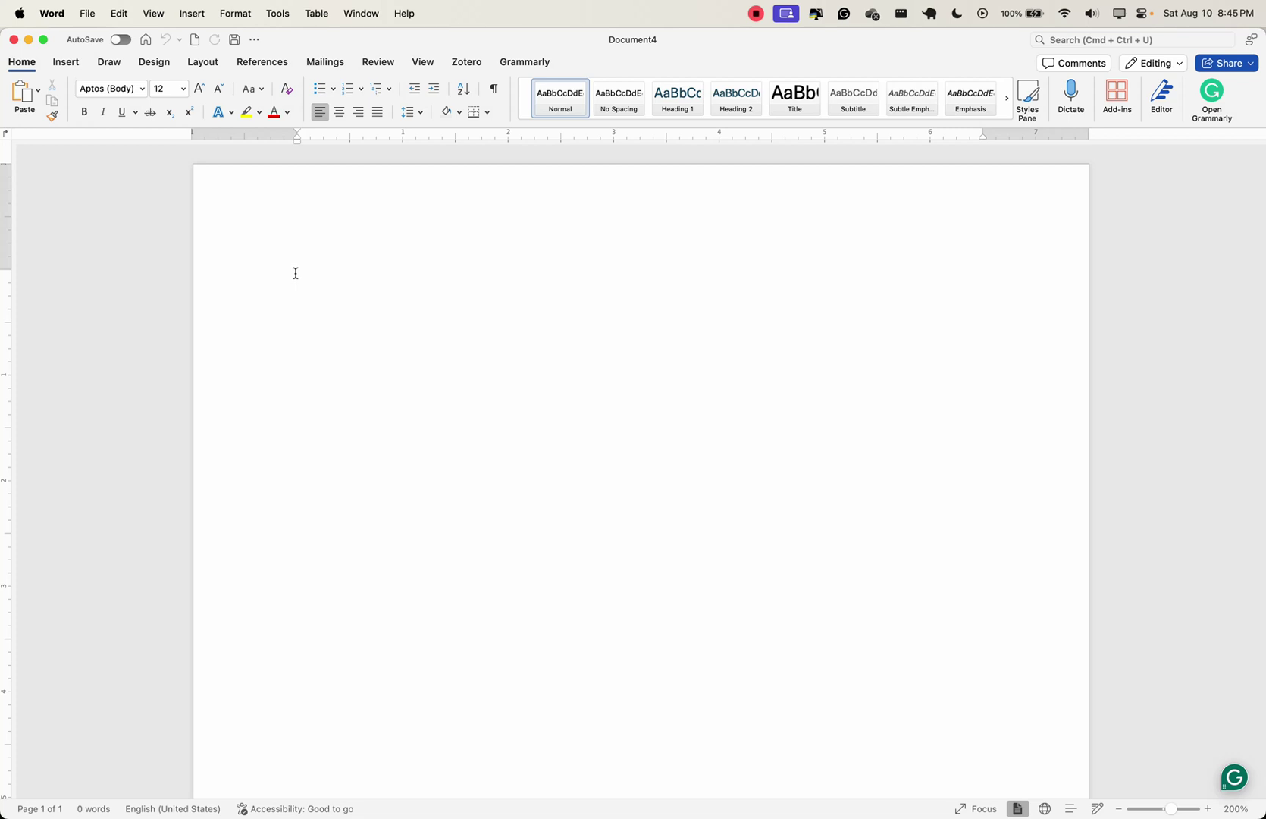
Show the About Microsoft Word information from the Word menu.
click(52, 12)
click(85, 38)
Collapse then re-expand the Home ribbon, and check line spacing, leaving it at 1.0.
click(28, 70)
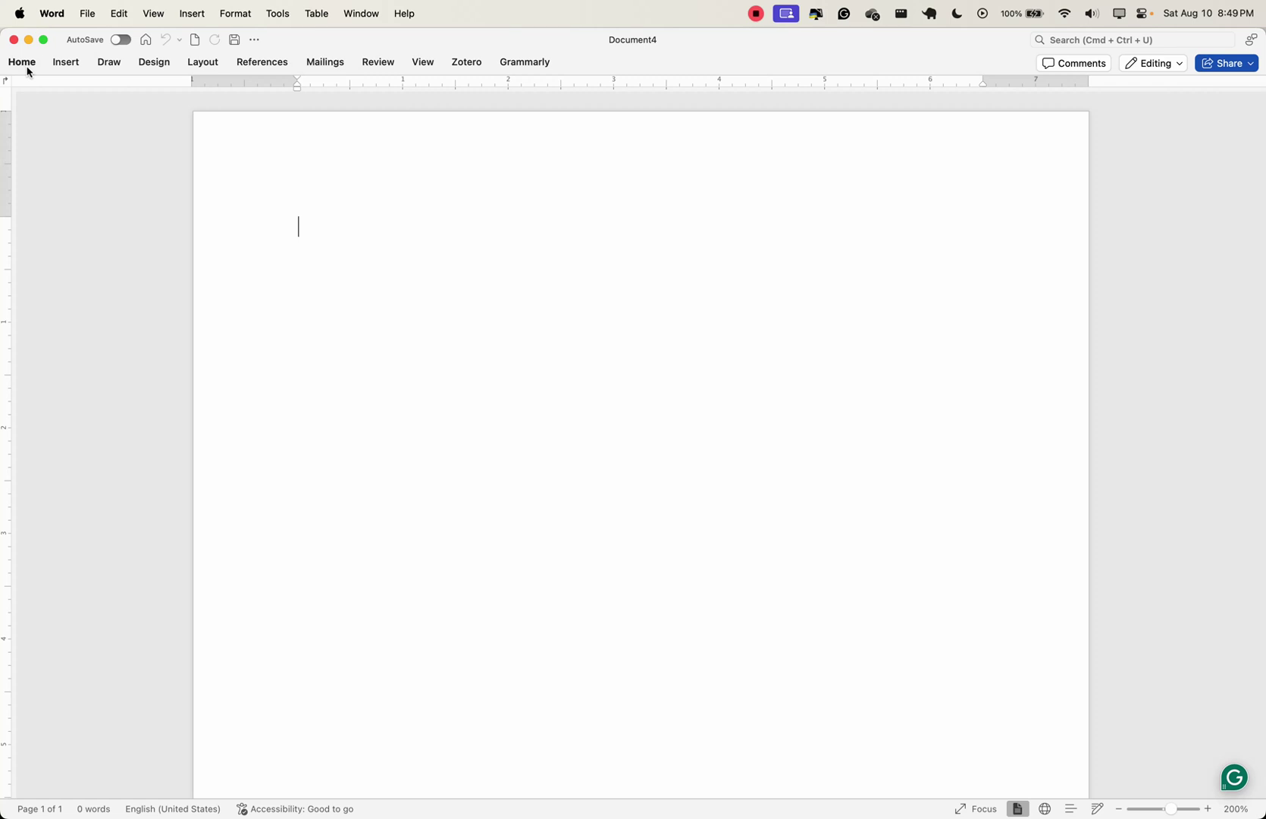
click(27, 64)
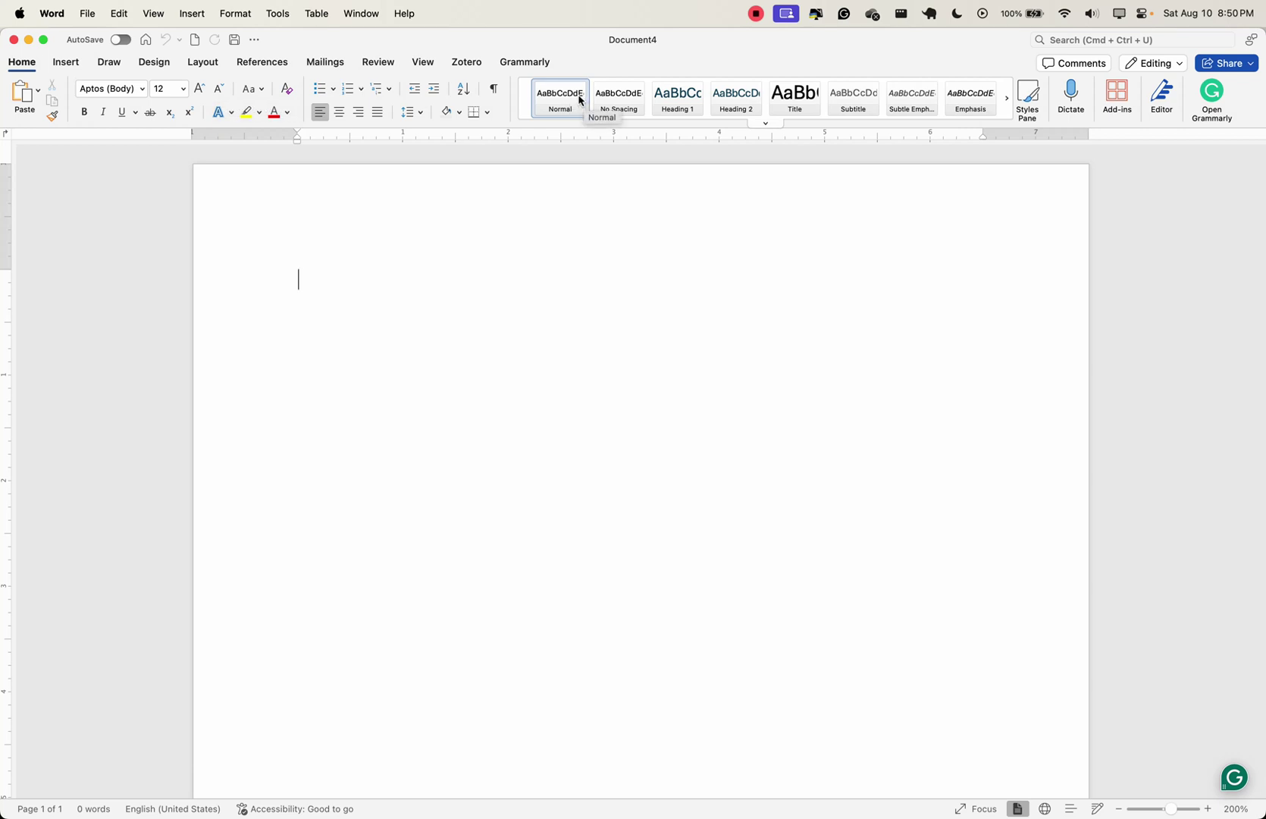
click(419, 119)
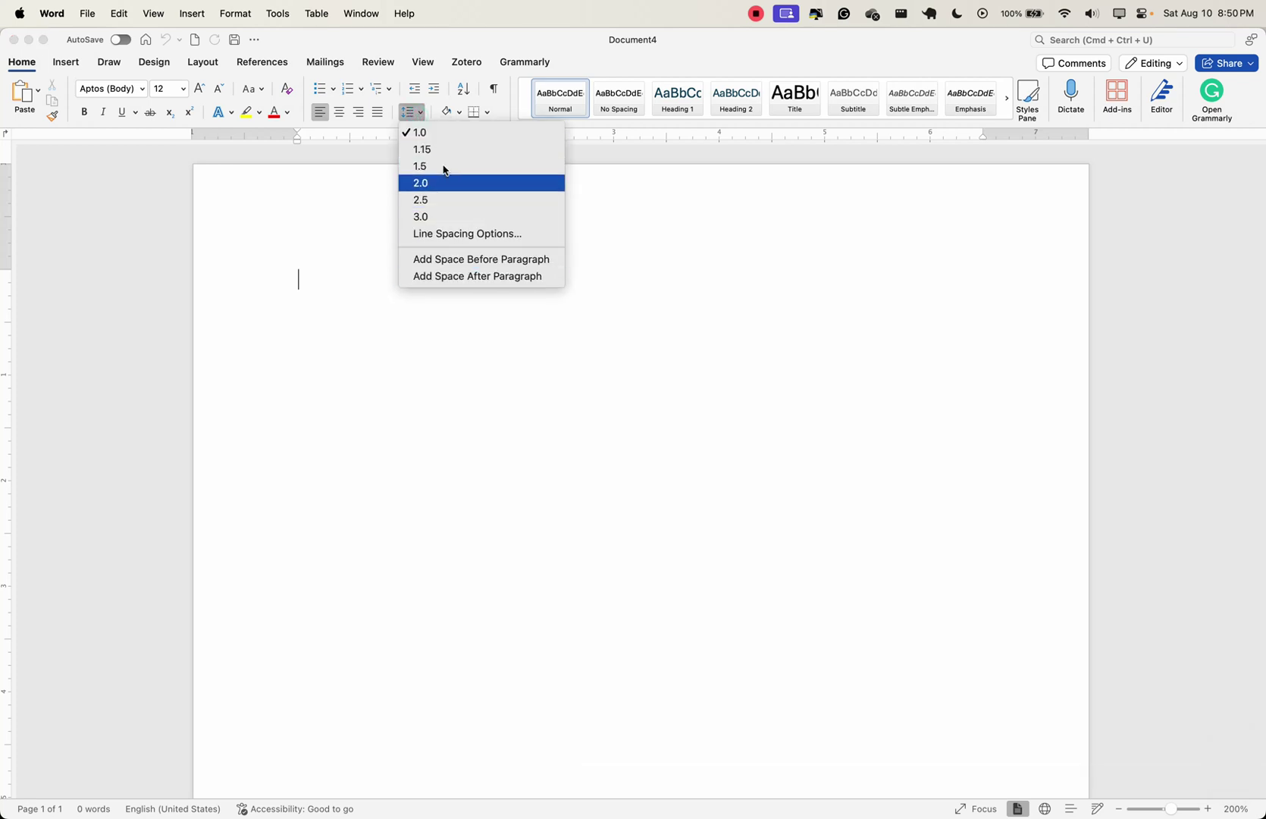
click(313, 206)
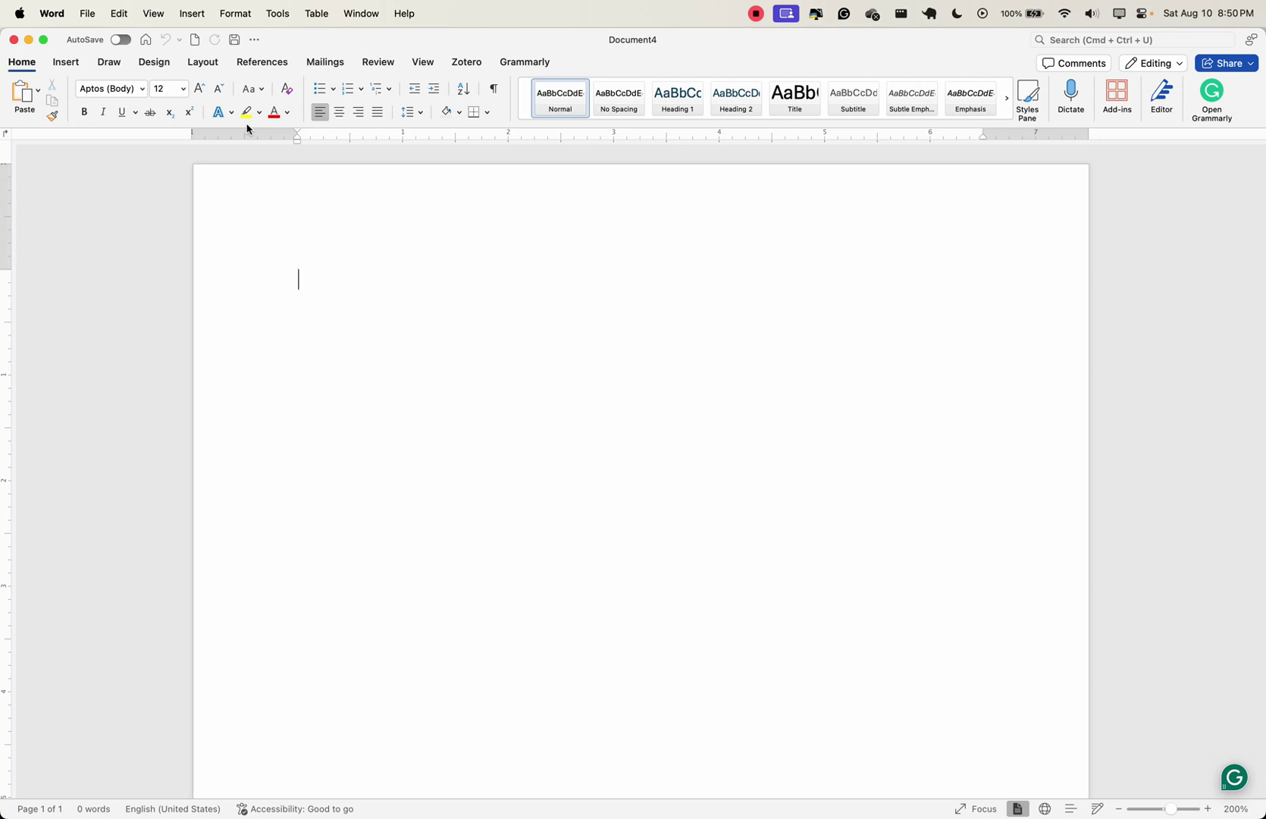
Show the Insert tools for pages, tables, pictures, headers and symbols.
click(72, 65)
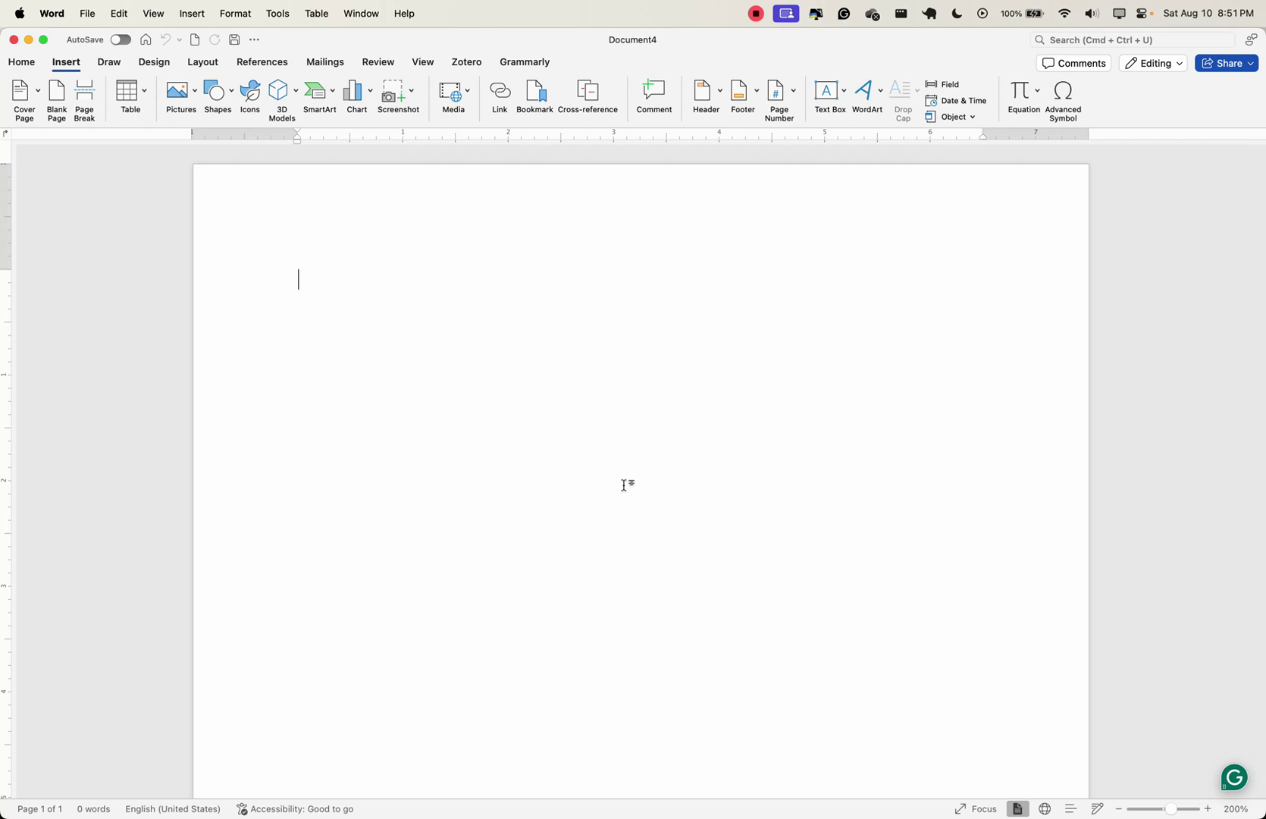
scroll(623, 485, up, 1)
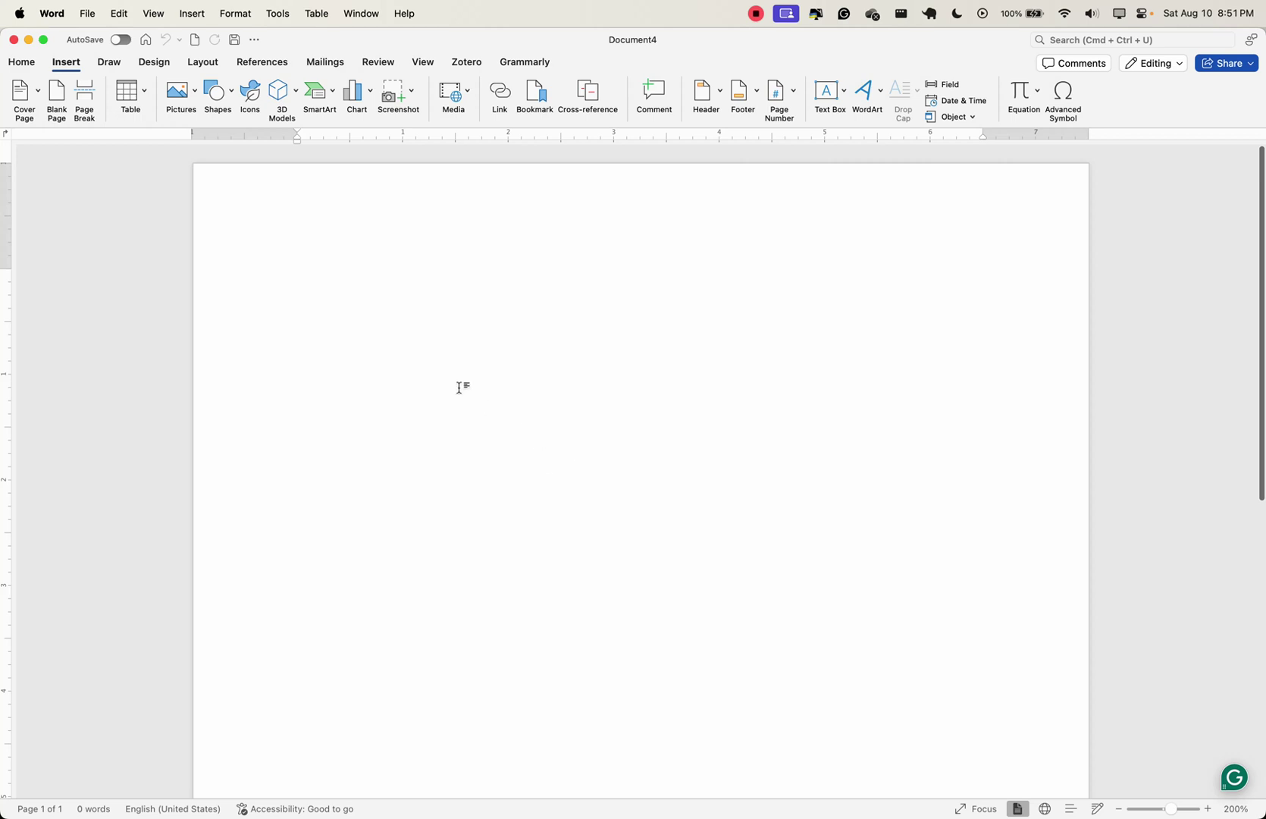
Try the red pen on the Draw tab, then turn it off again.
click(107, 63)
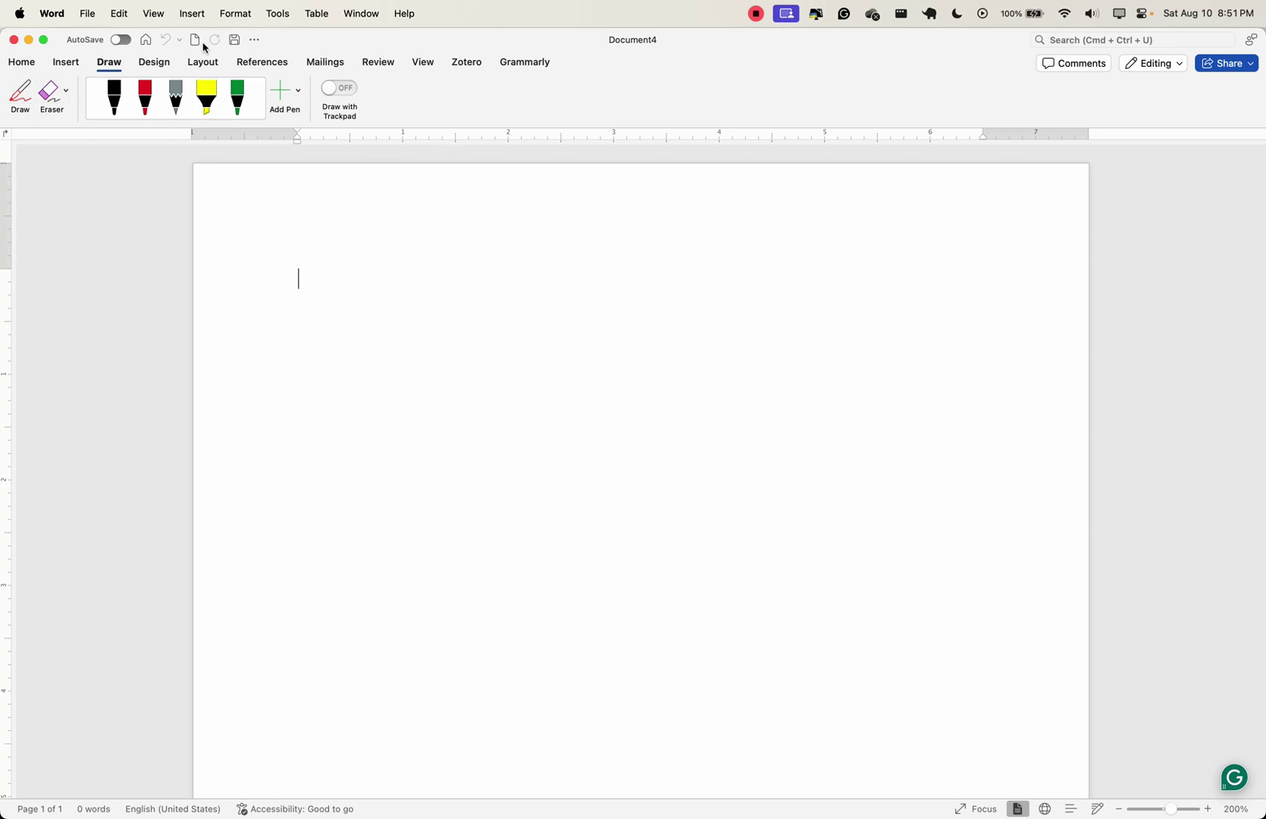
click(147, 98)
click(146, 97)
On the Design tab, apply the orange style set, then the dark-blue one.
click(154, 67)
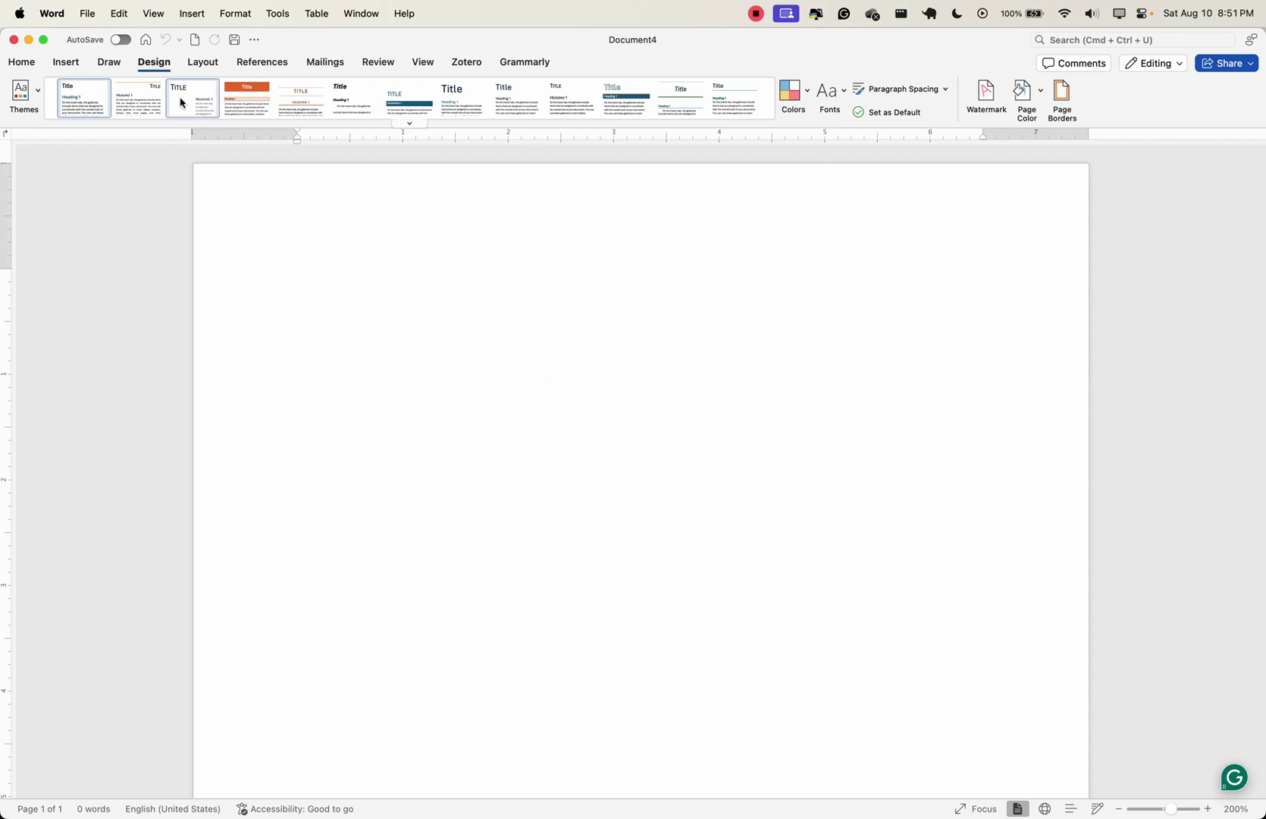
click(251, 103)
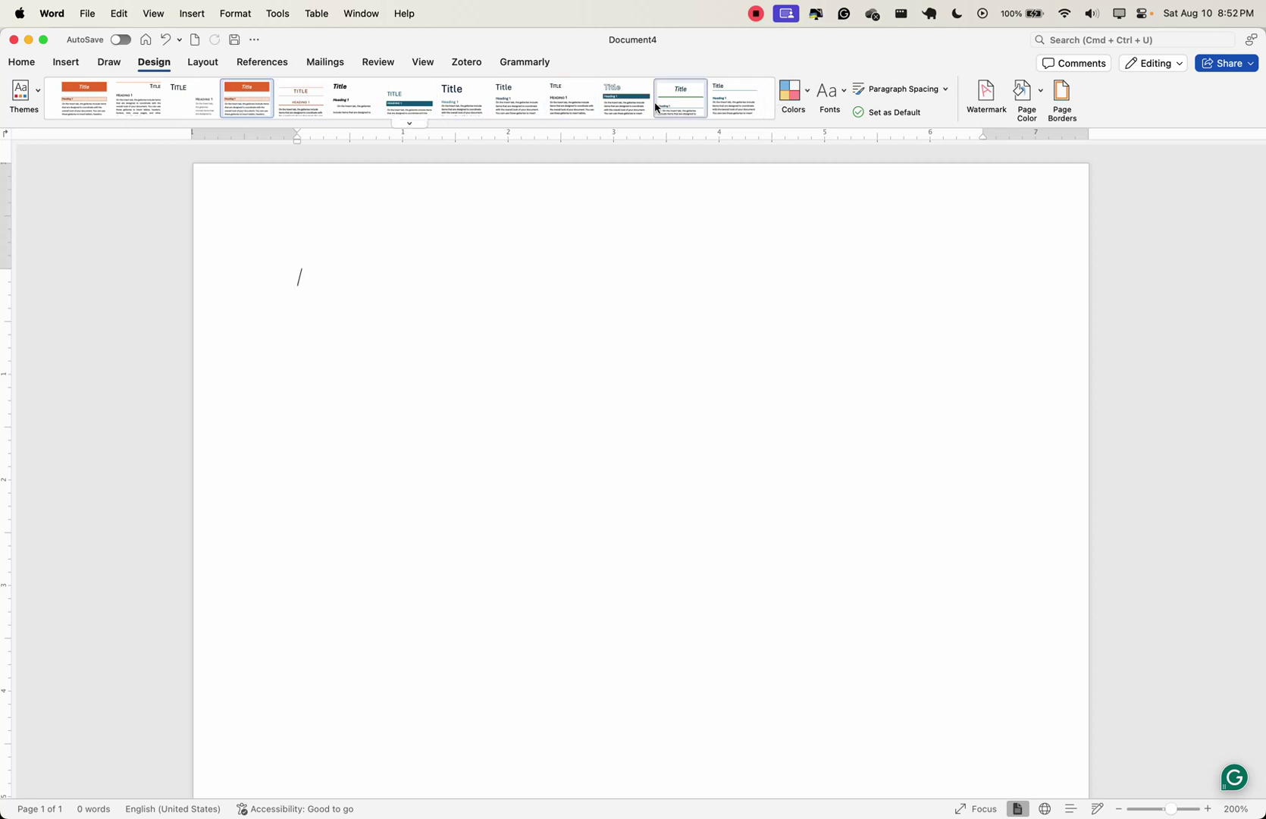
click(621, 107)
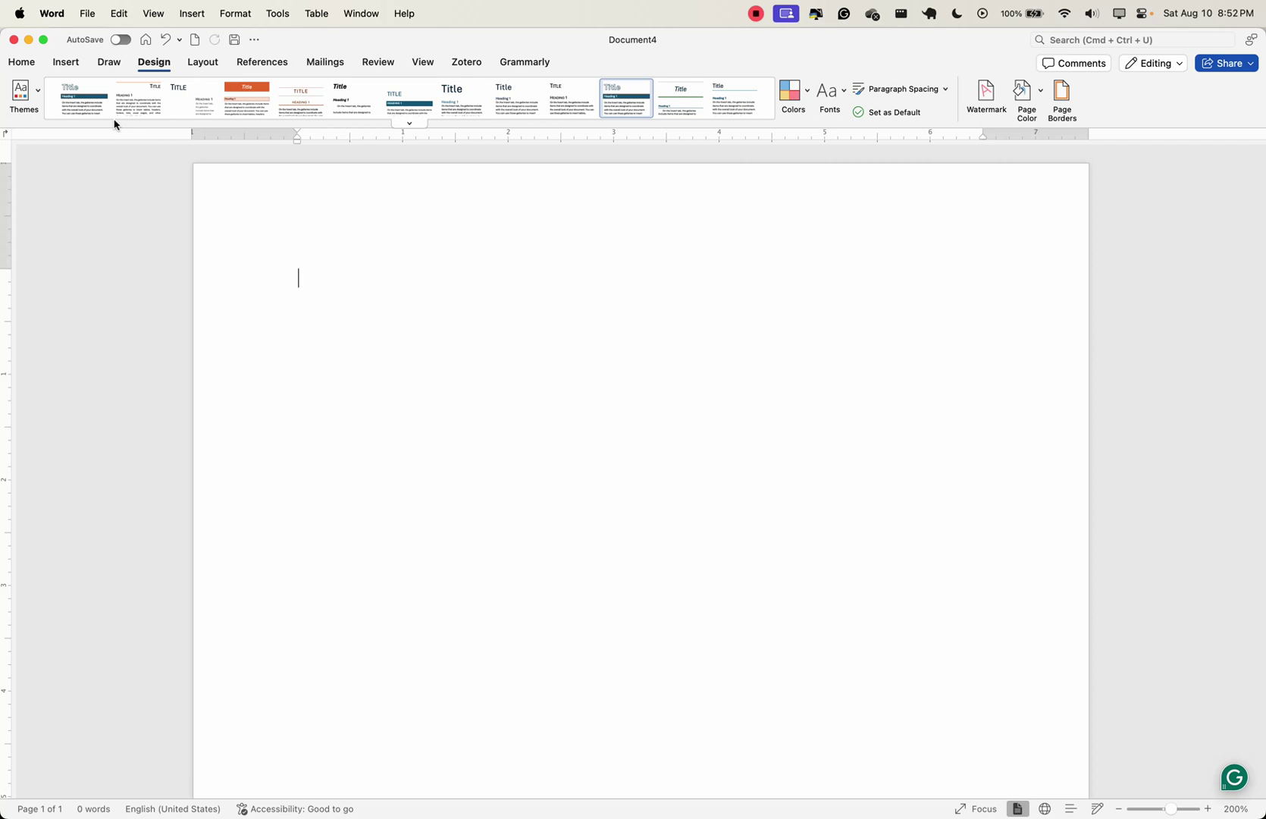
click(833, 92)
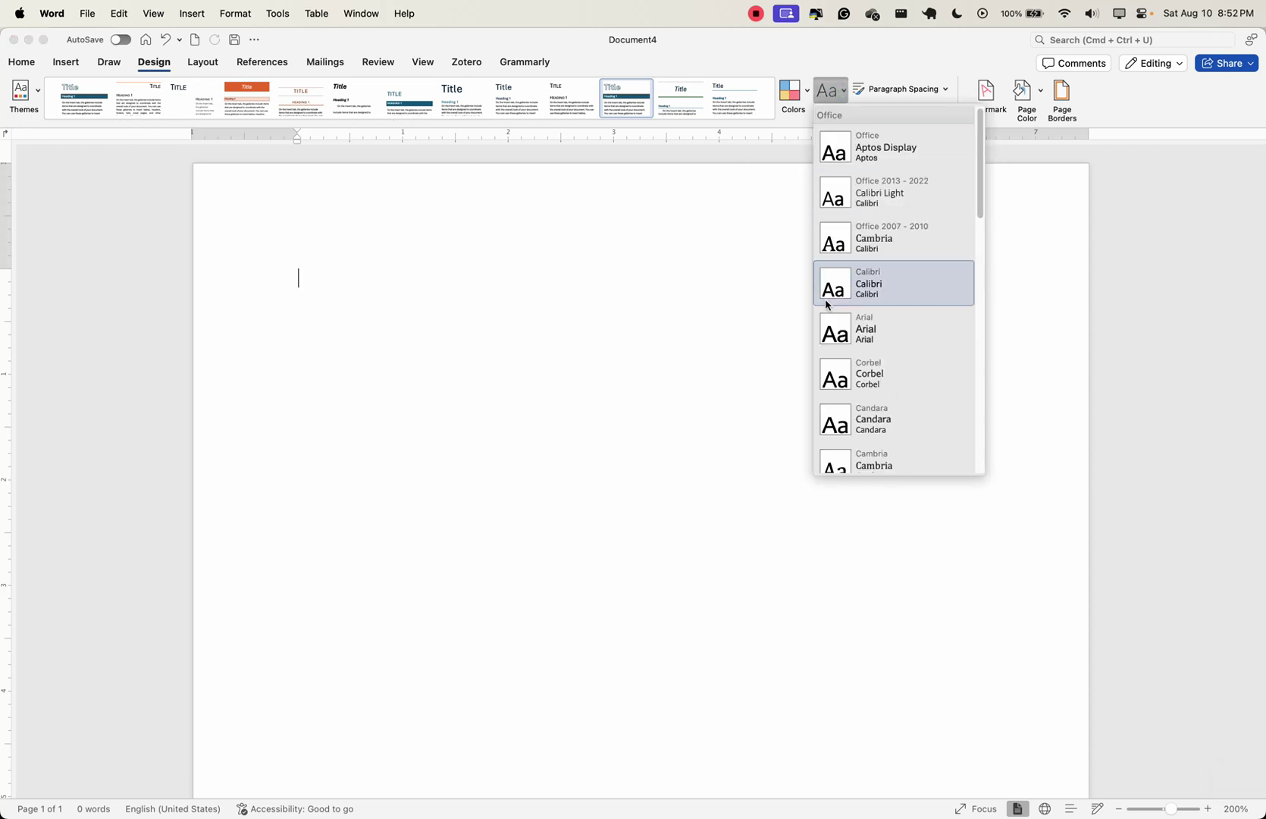
click(749, 291)
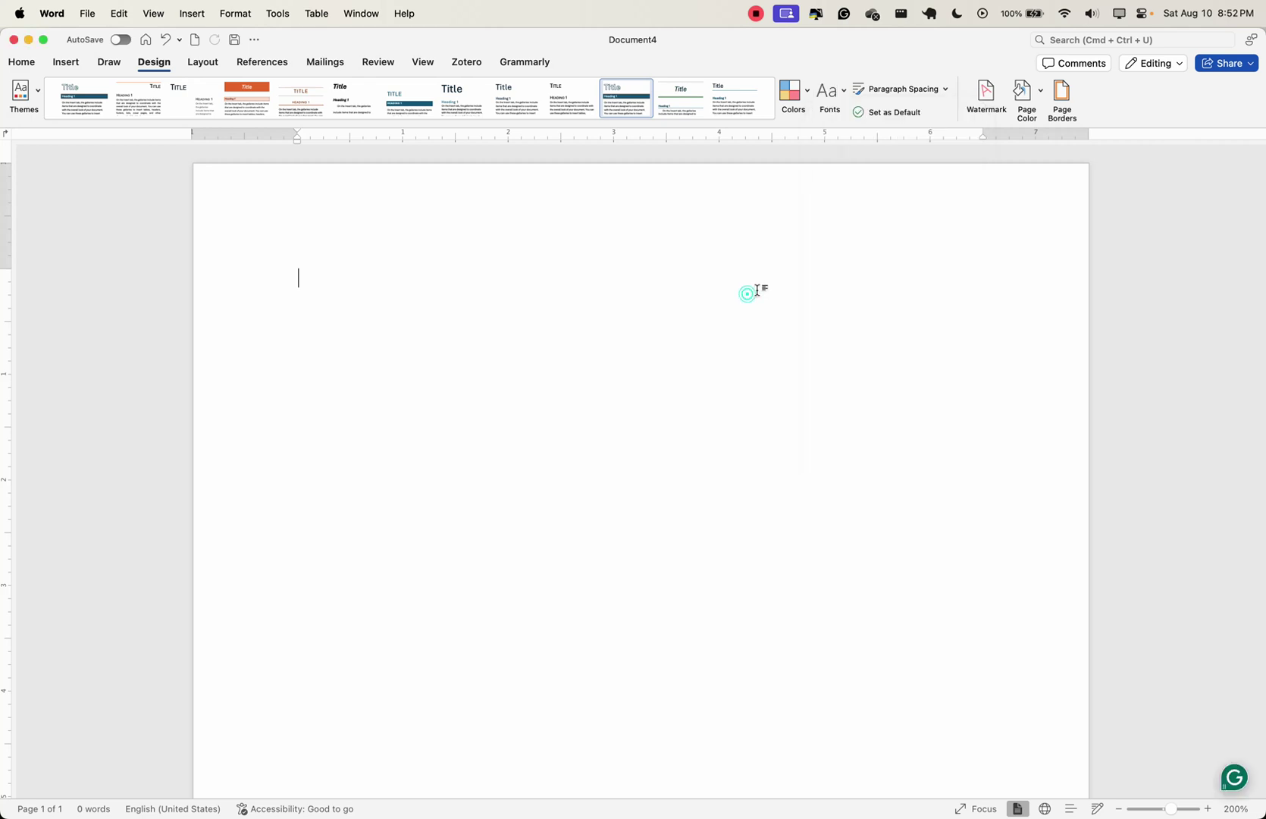
click(987, 94)
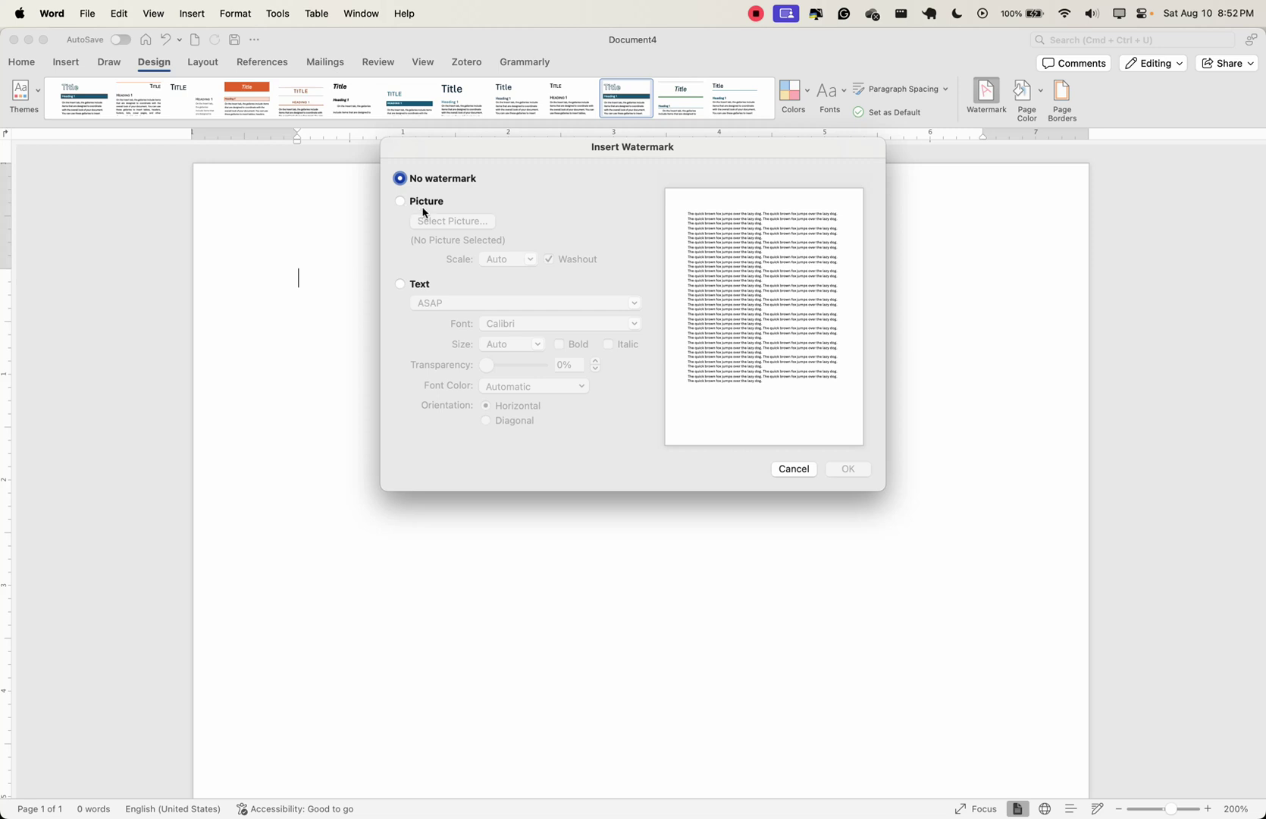
click(400, 202)
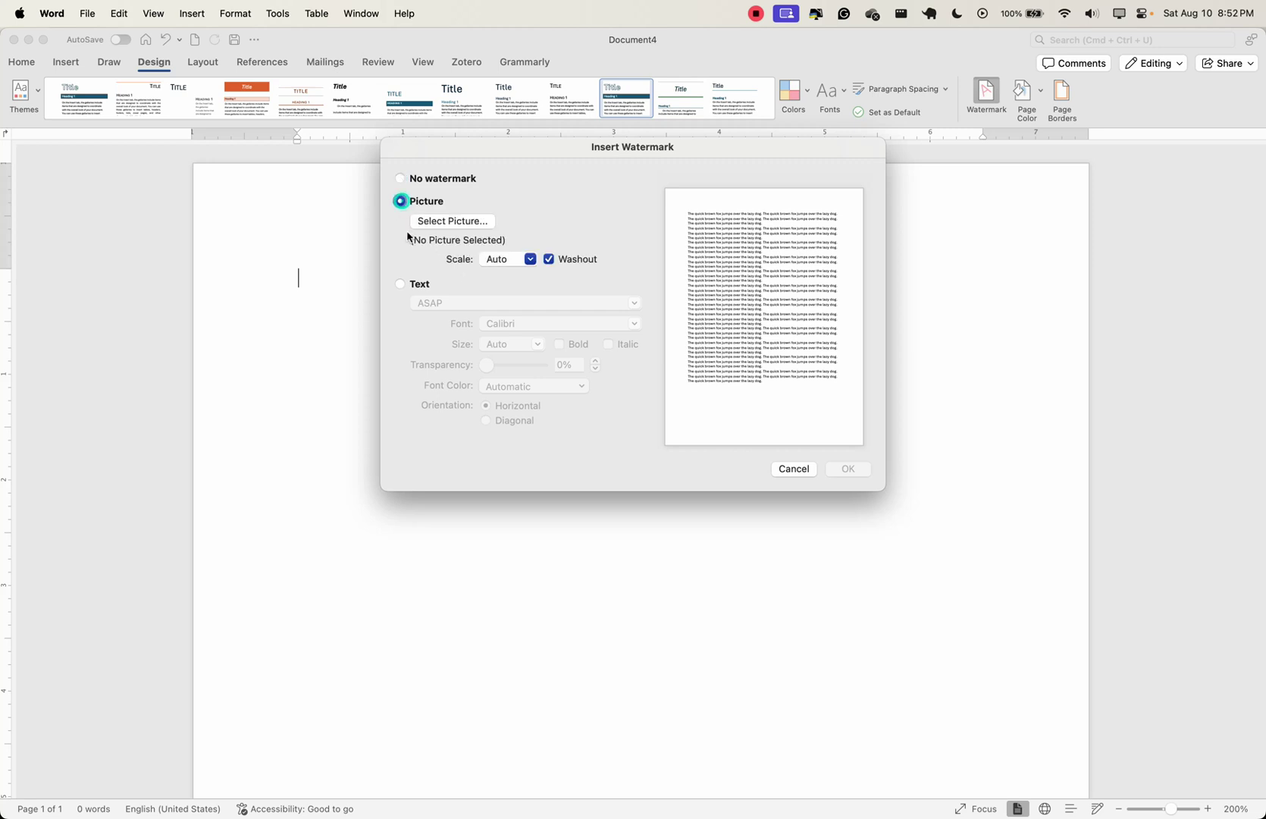
click(400, 284)
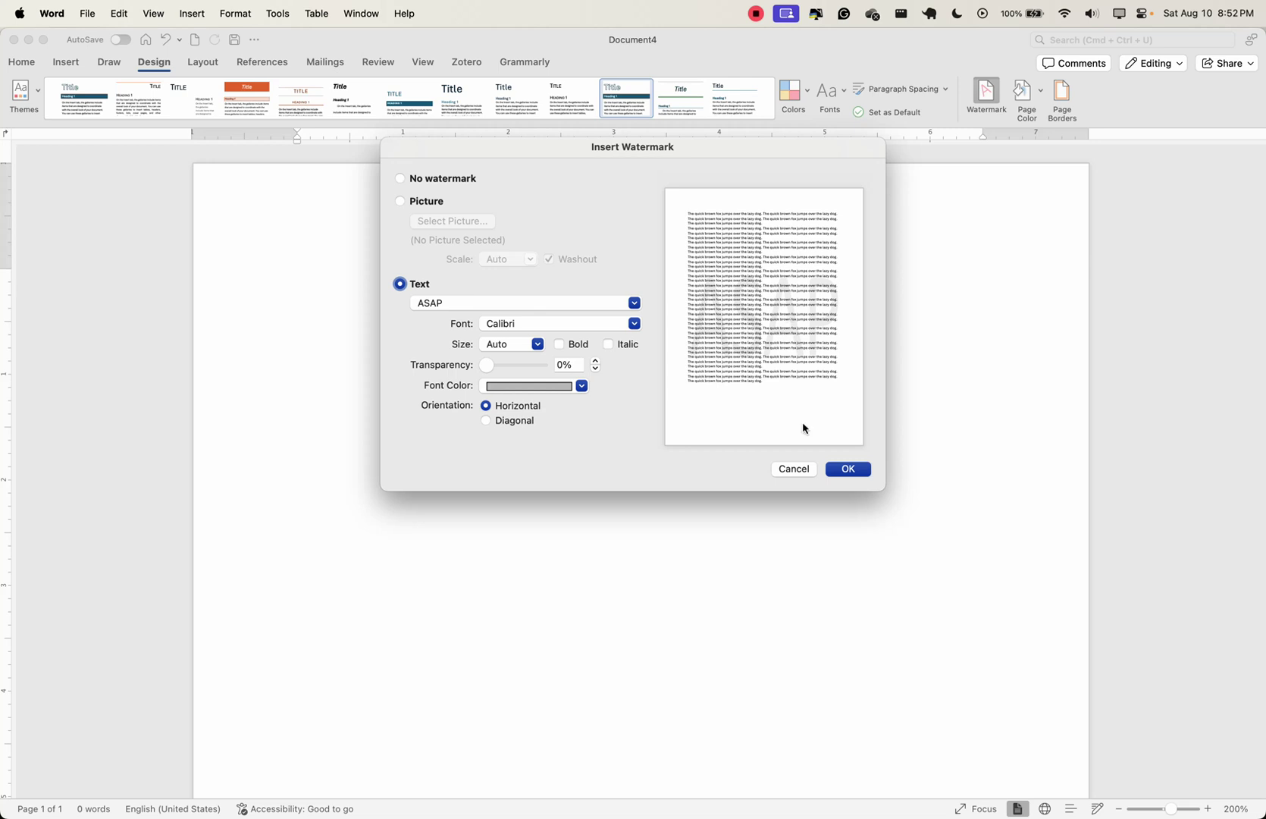
click(776, 465)
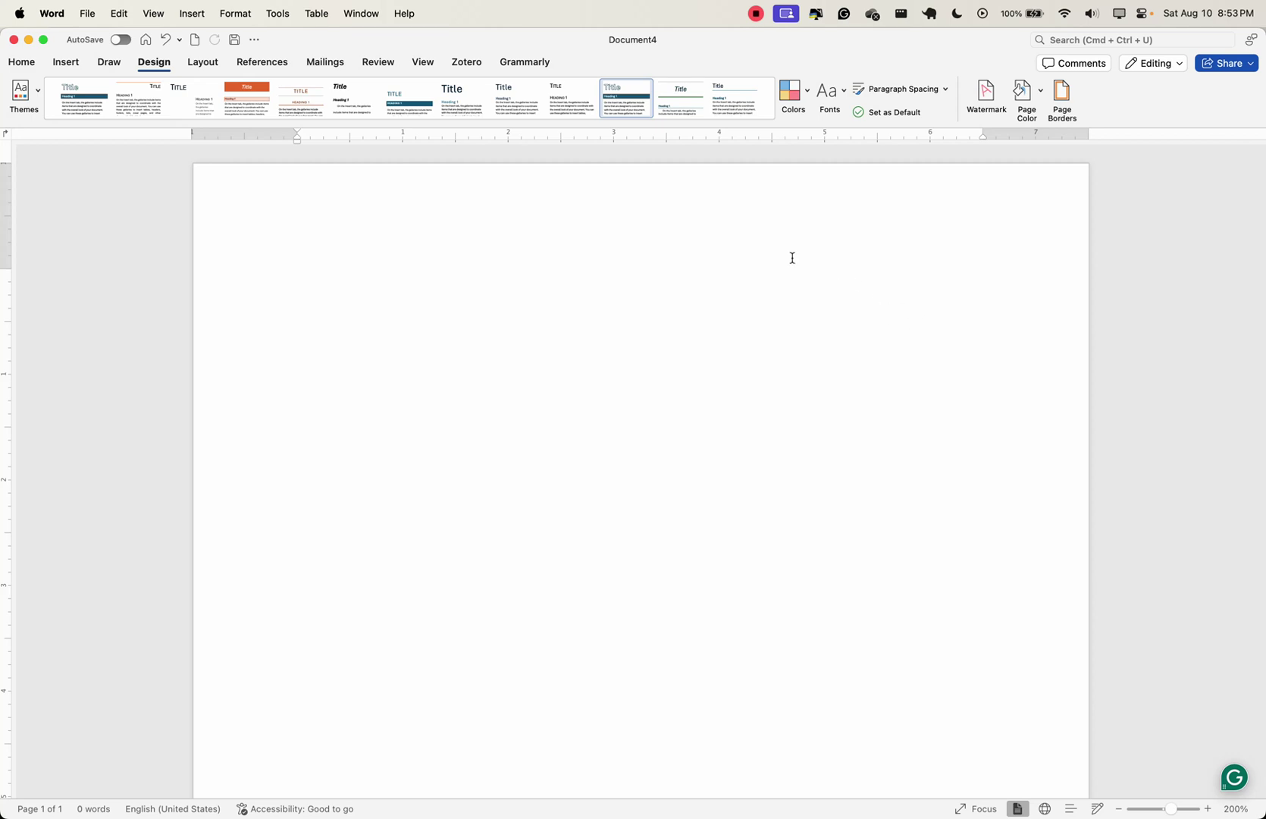
Preview the Layout tab's Margins, Orientation, Size and Columns choices, keeping all unchanged.
click(202, 64)
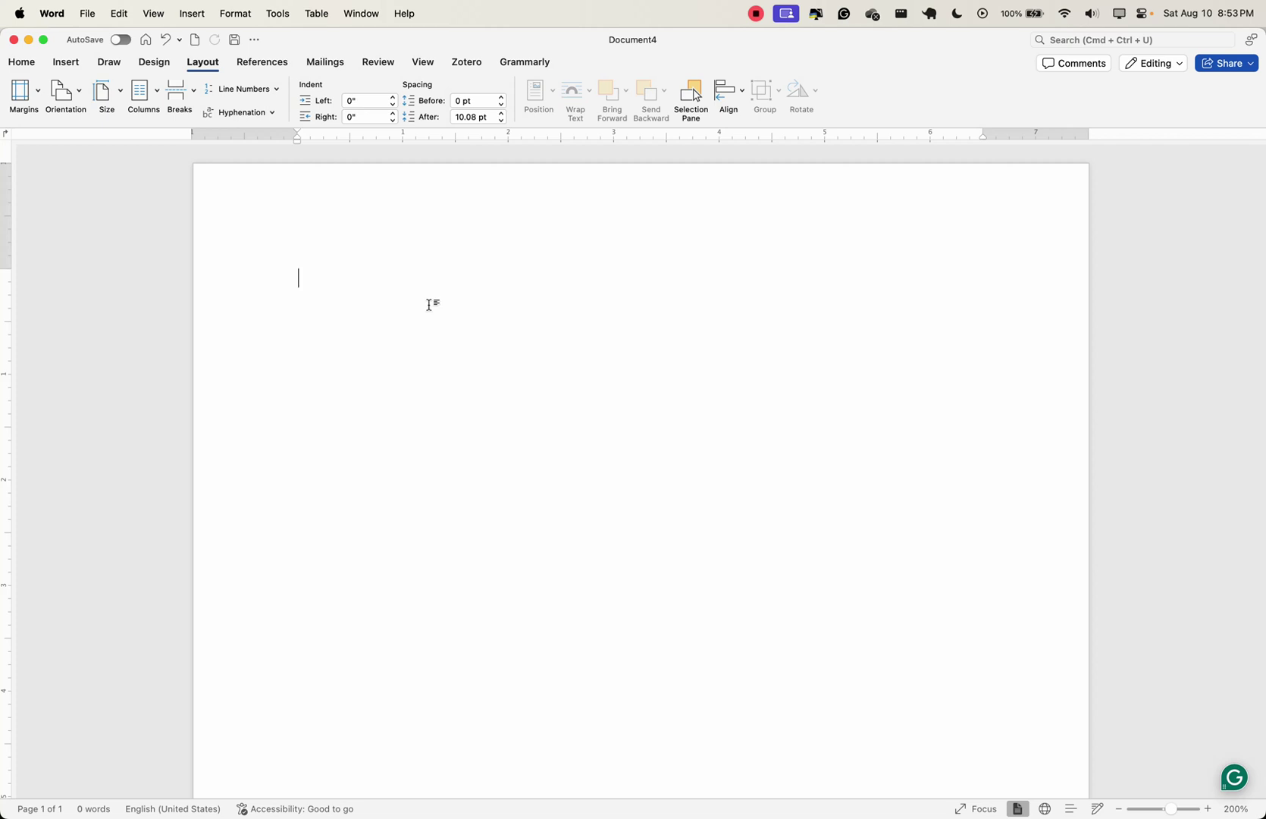
click(37, 97)
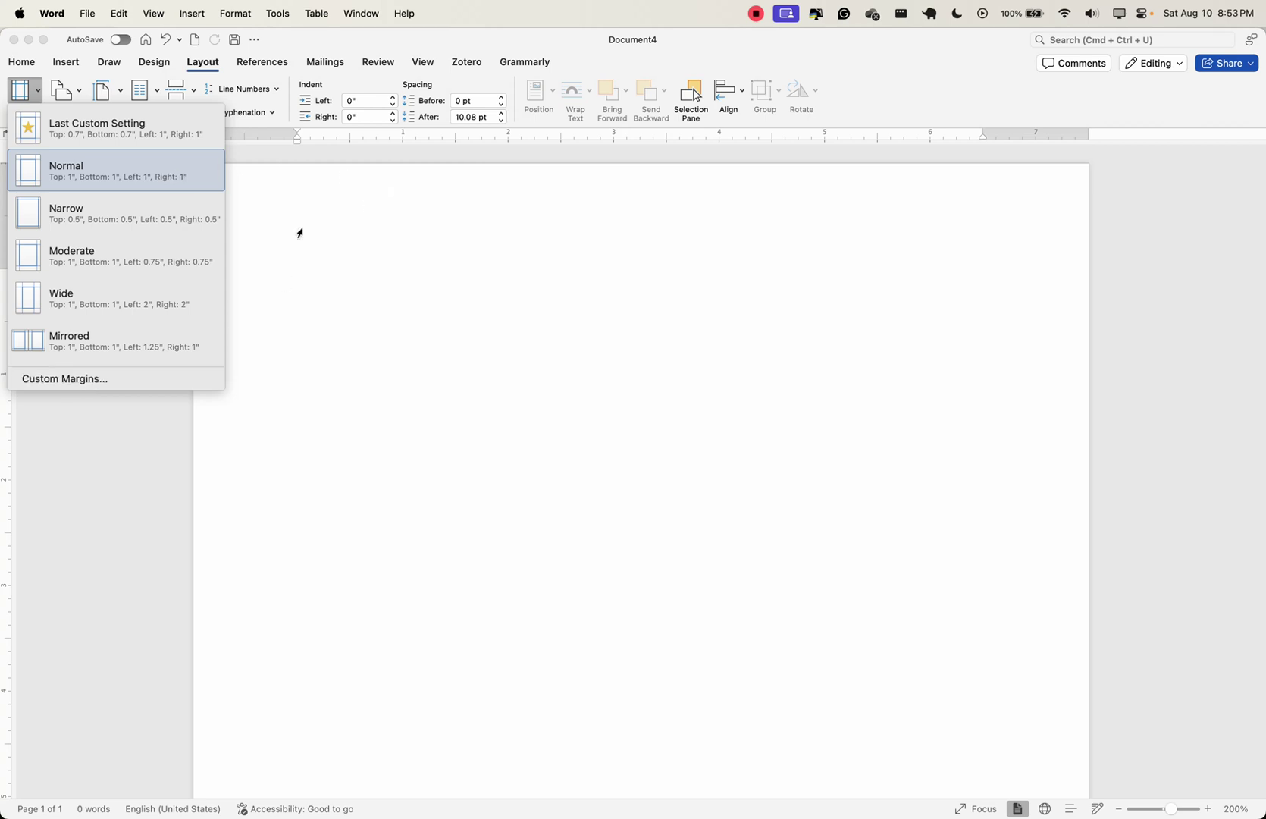
click(387, 254)
click(76, 94)
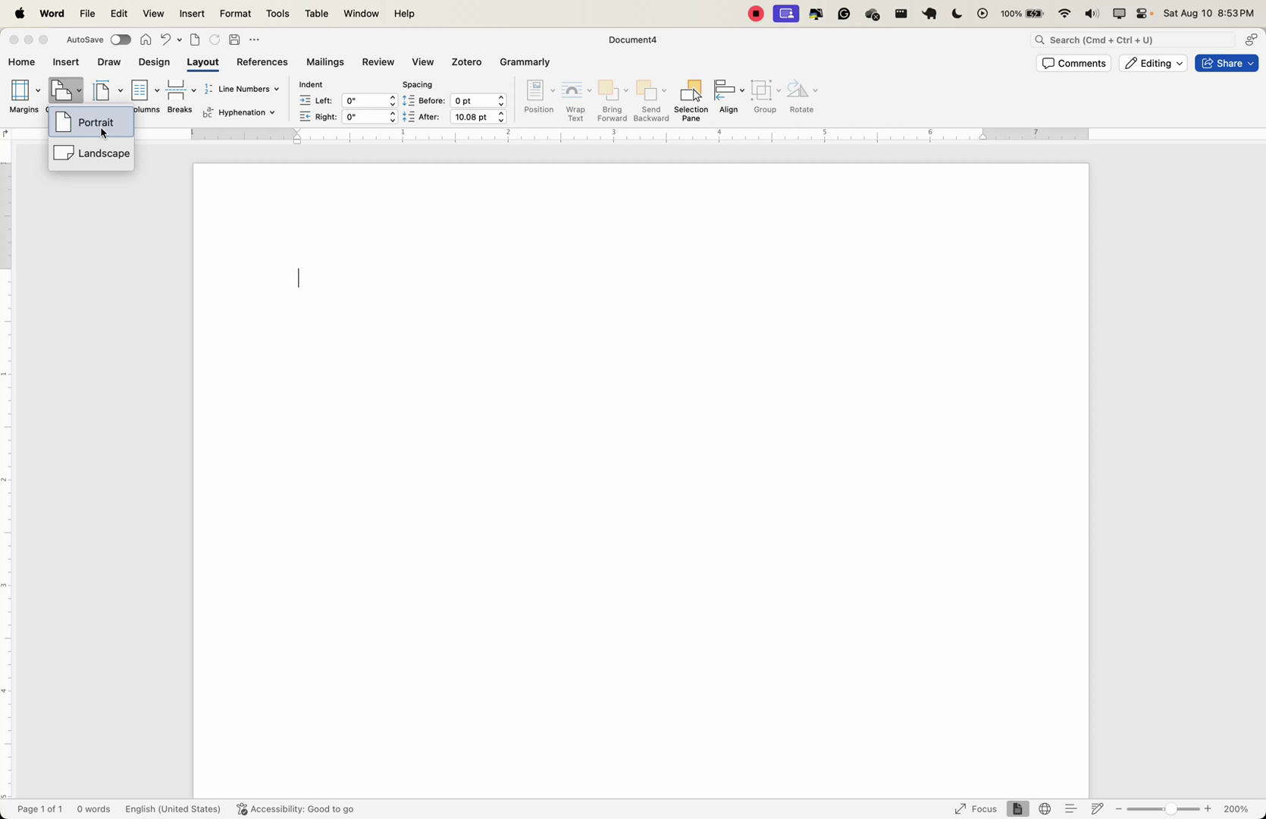
click(209, 202)
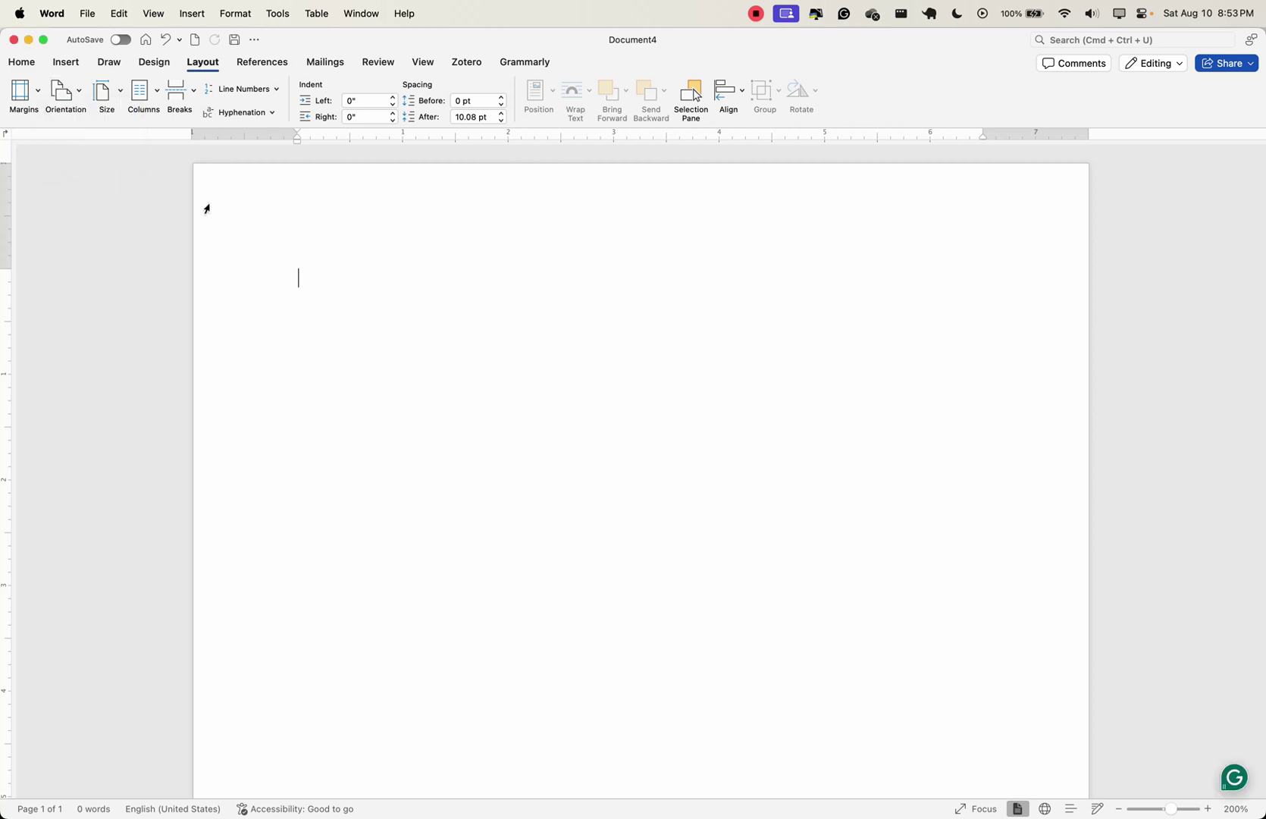
click(106, 92)
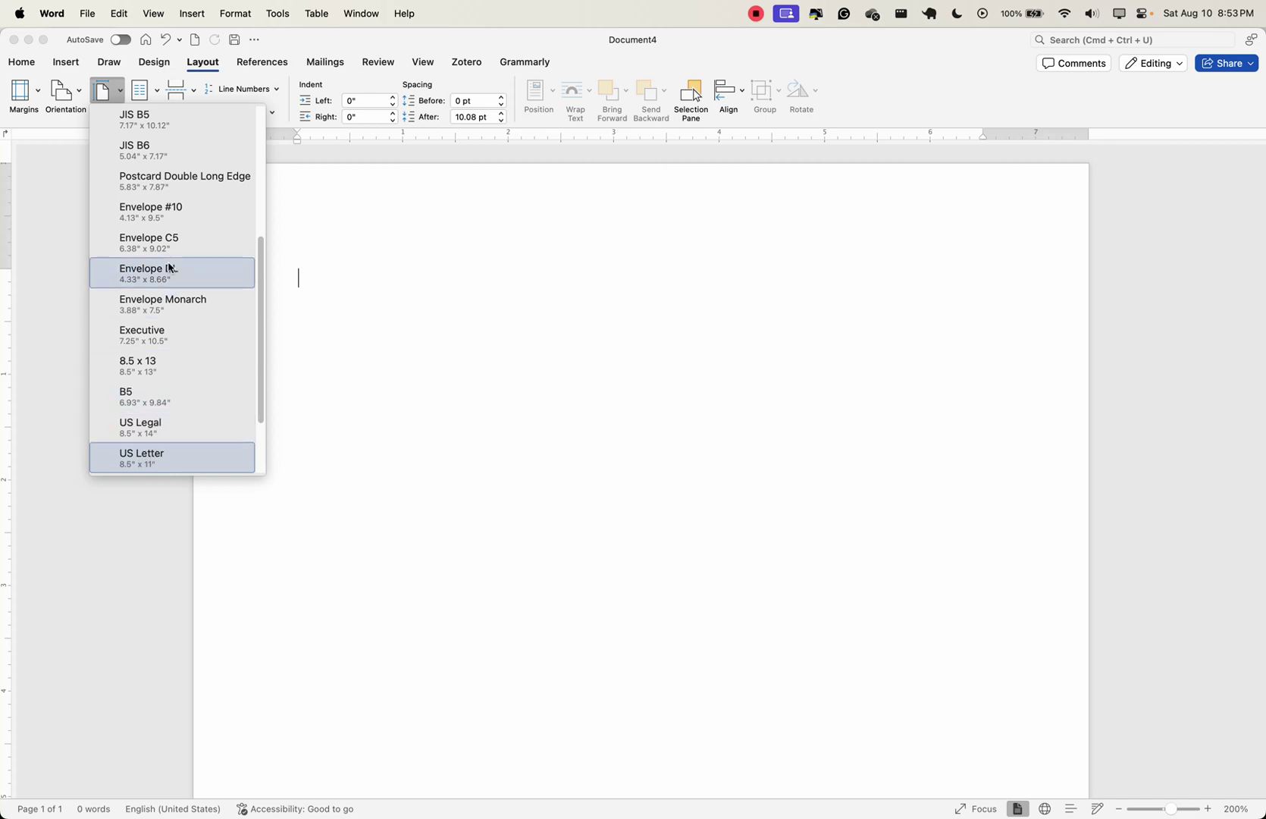
click(348, 238)
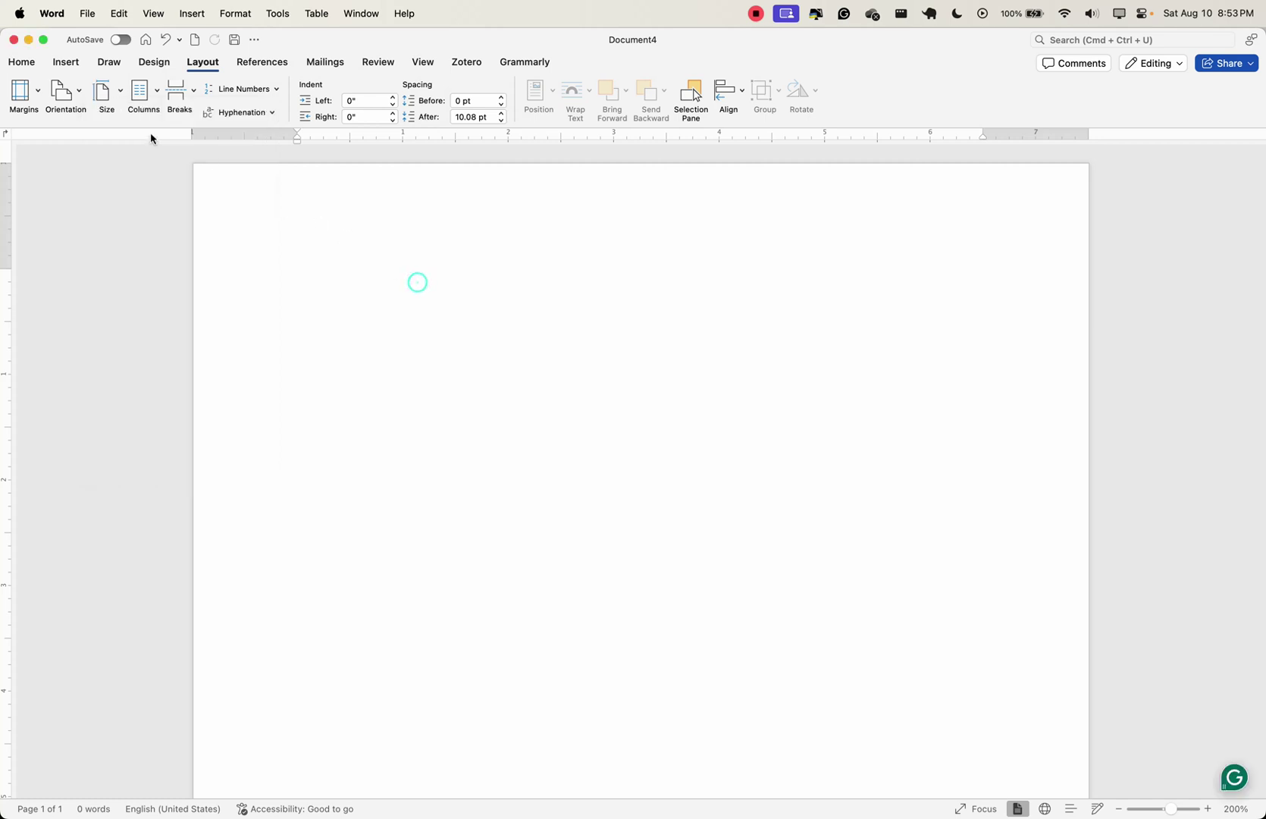
click(156, 91)
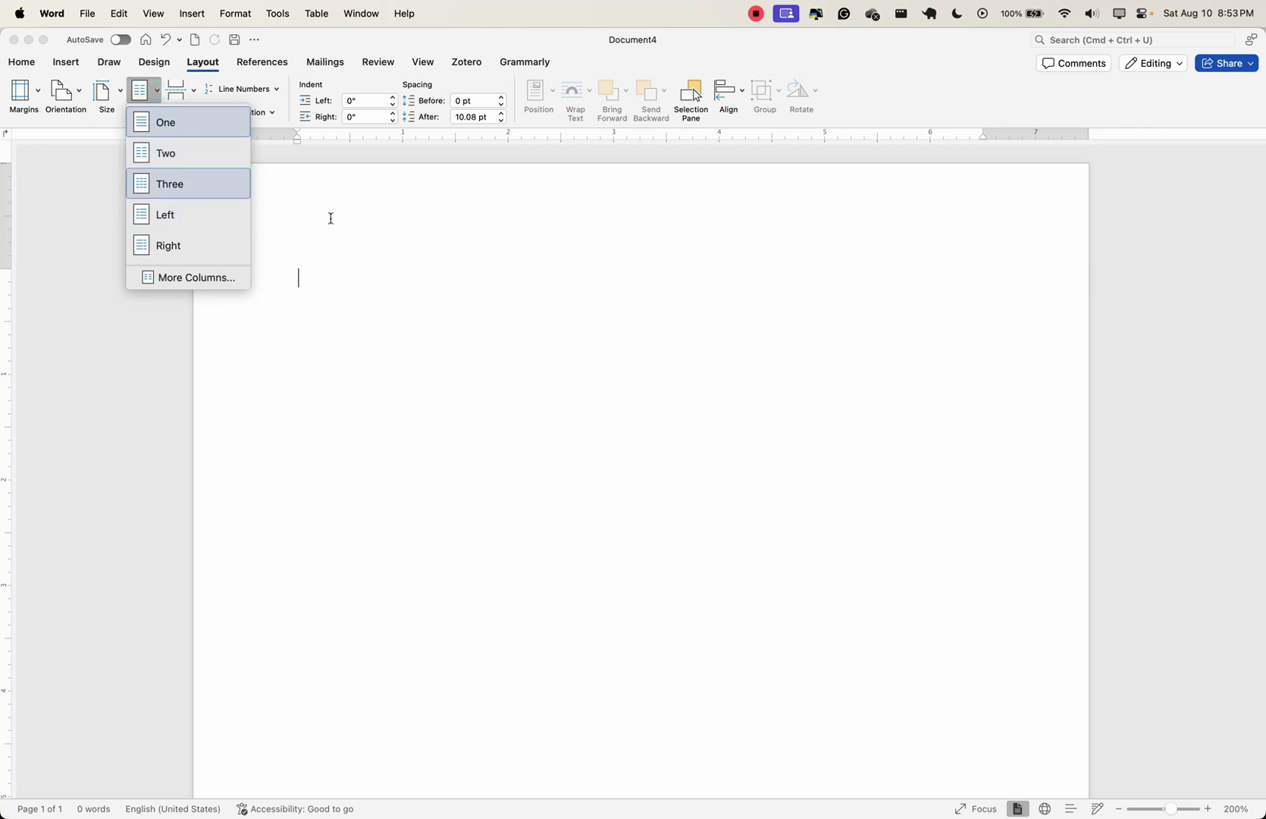
click(429, 256)
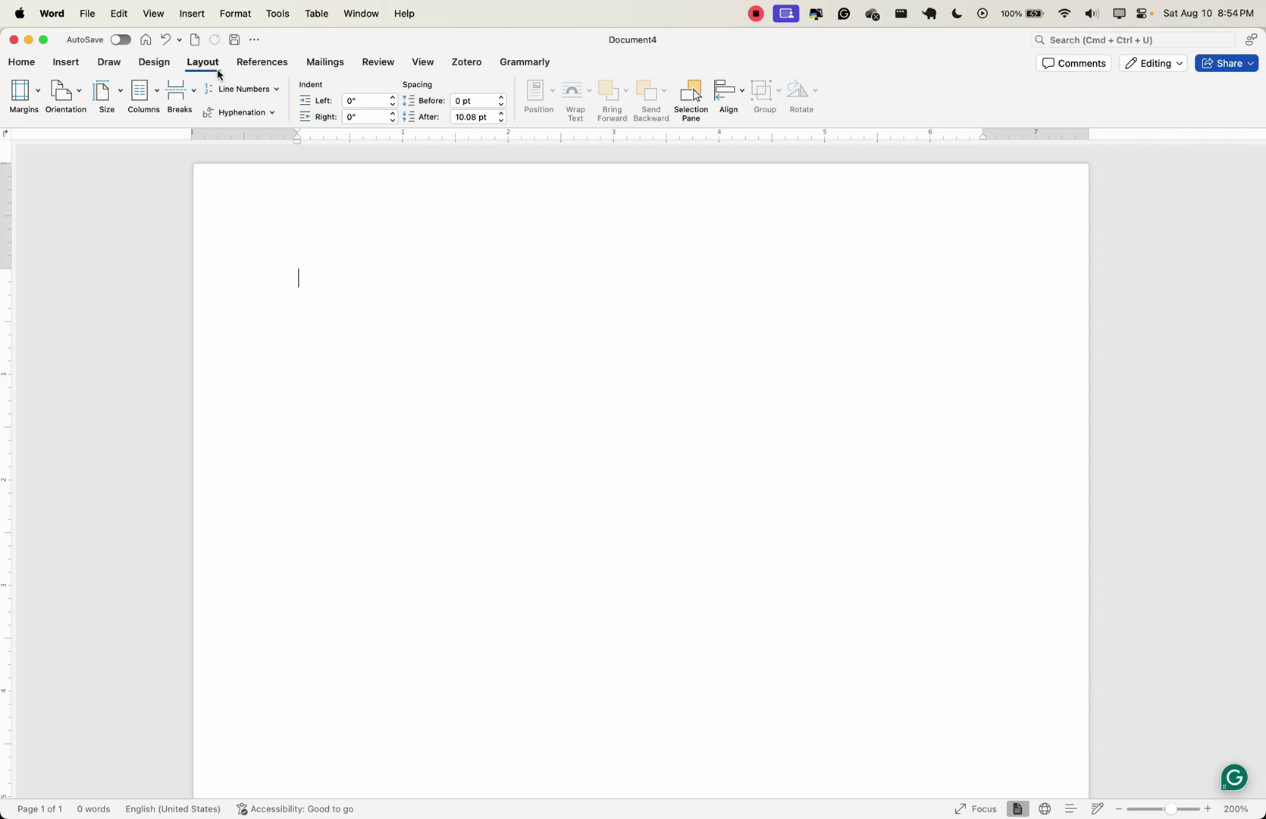
Switch to the References tab for contents, footnotes, citations and captions.
click(247, 66)
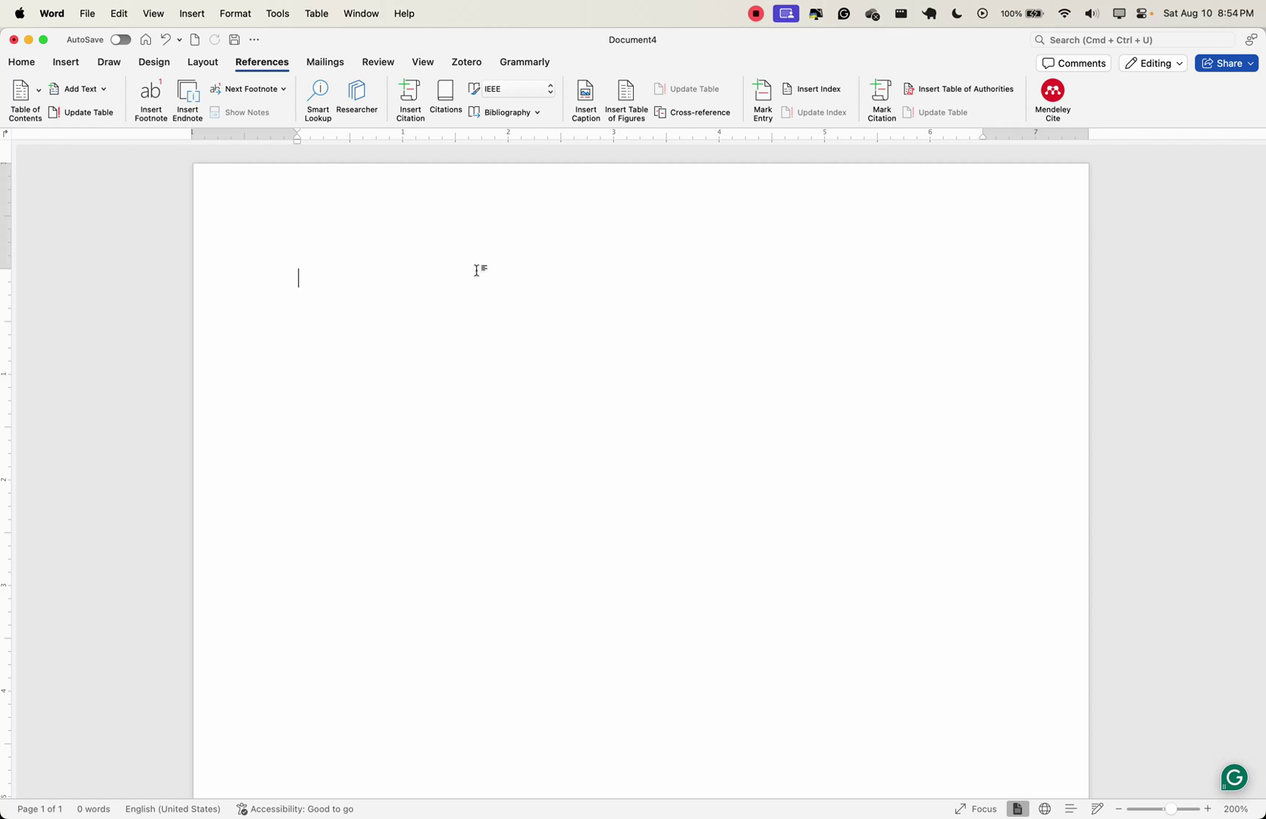
Switch to the Mailings tab for envelopes, labels and mail merge recipients.
click(326, 63)
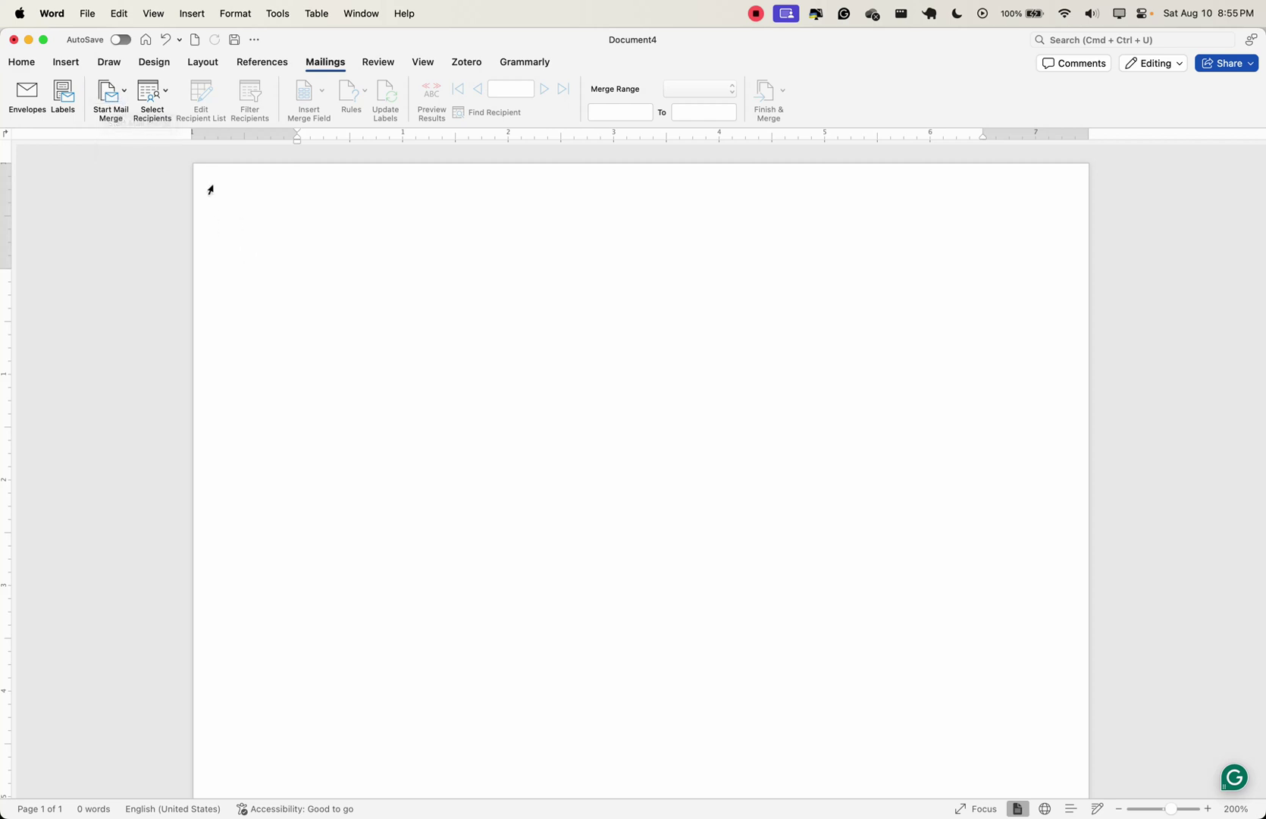
Switch to the Review tab for spelling, comments and tracked changes.
click(376, 64)
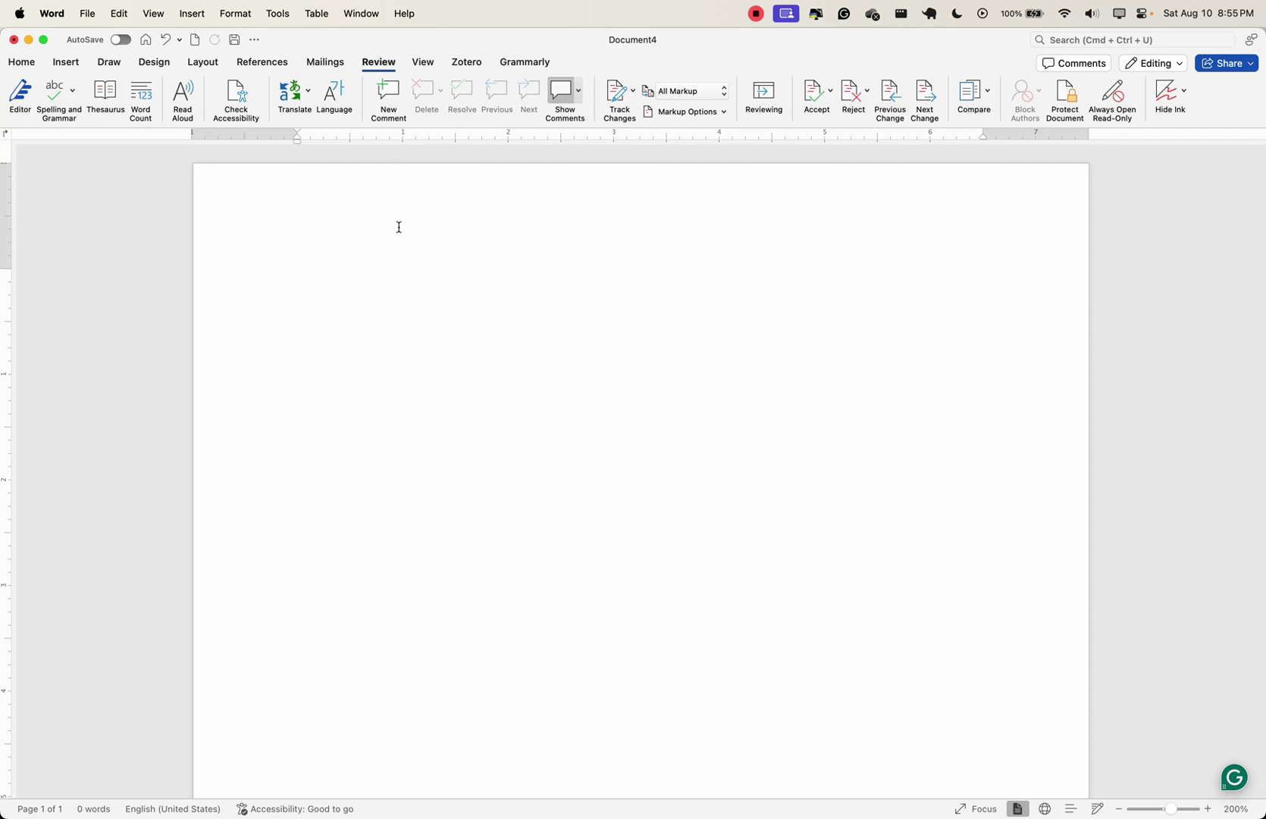
Show the View tab, briefly revisit Layout, then return to the View options.
click(428, 71)
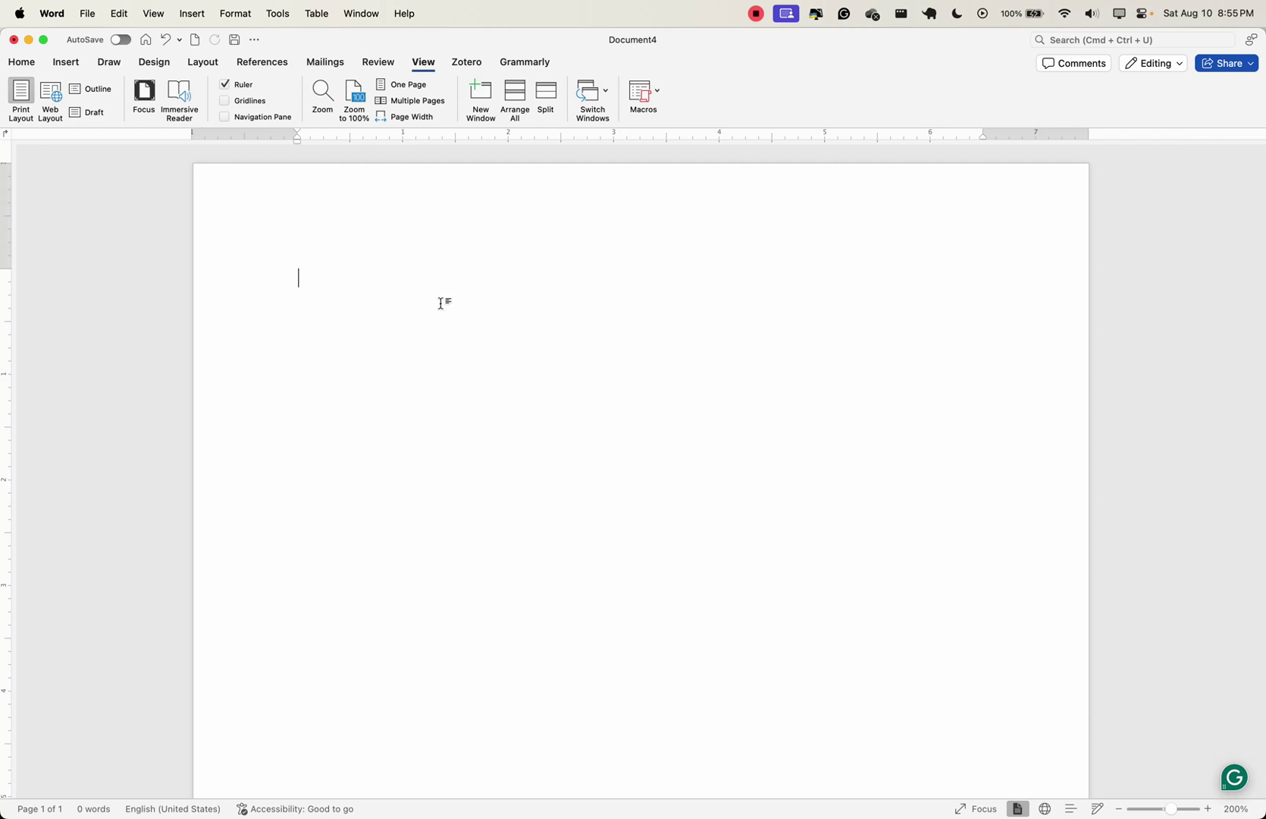
scroll(441, 303, down, 1)
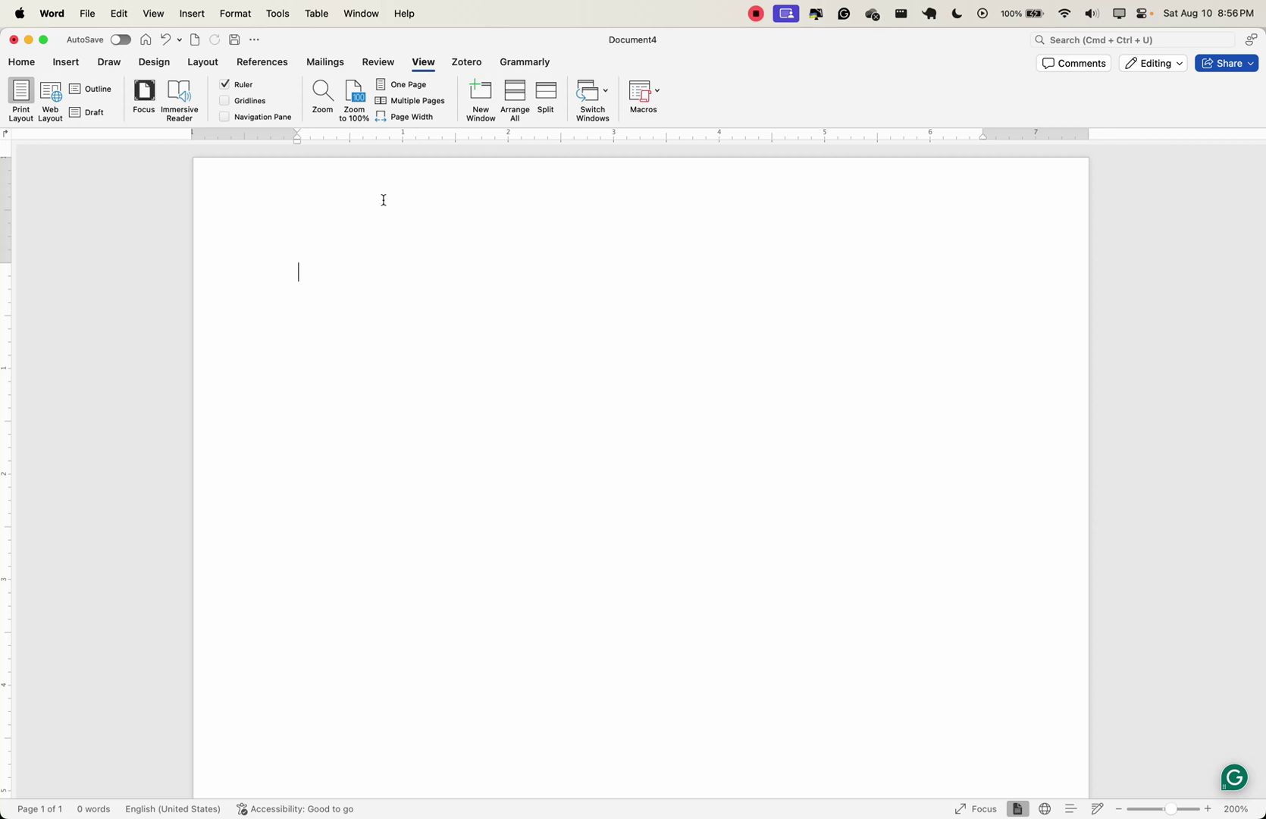
click(210, 69)
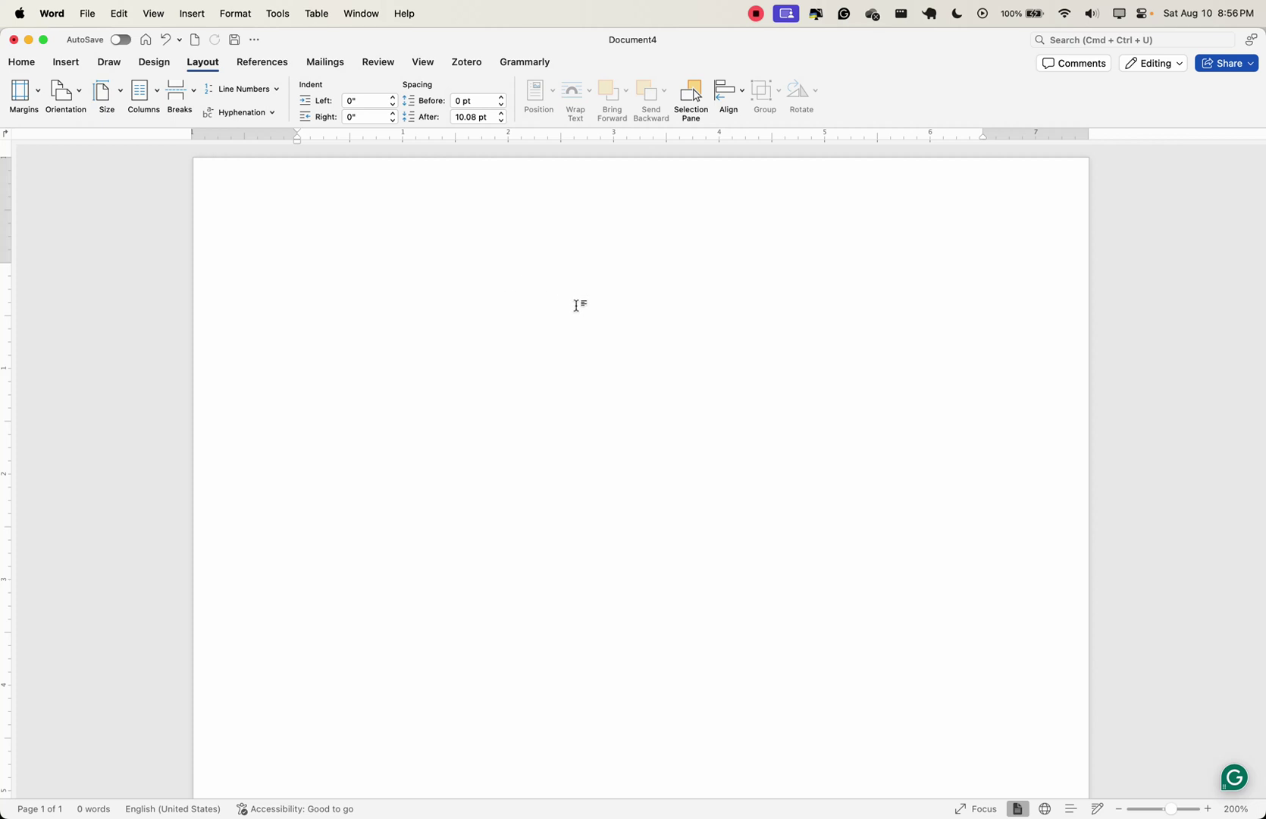
click(202, 64)
click(202, 60)
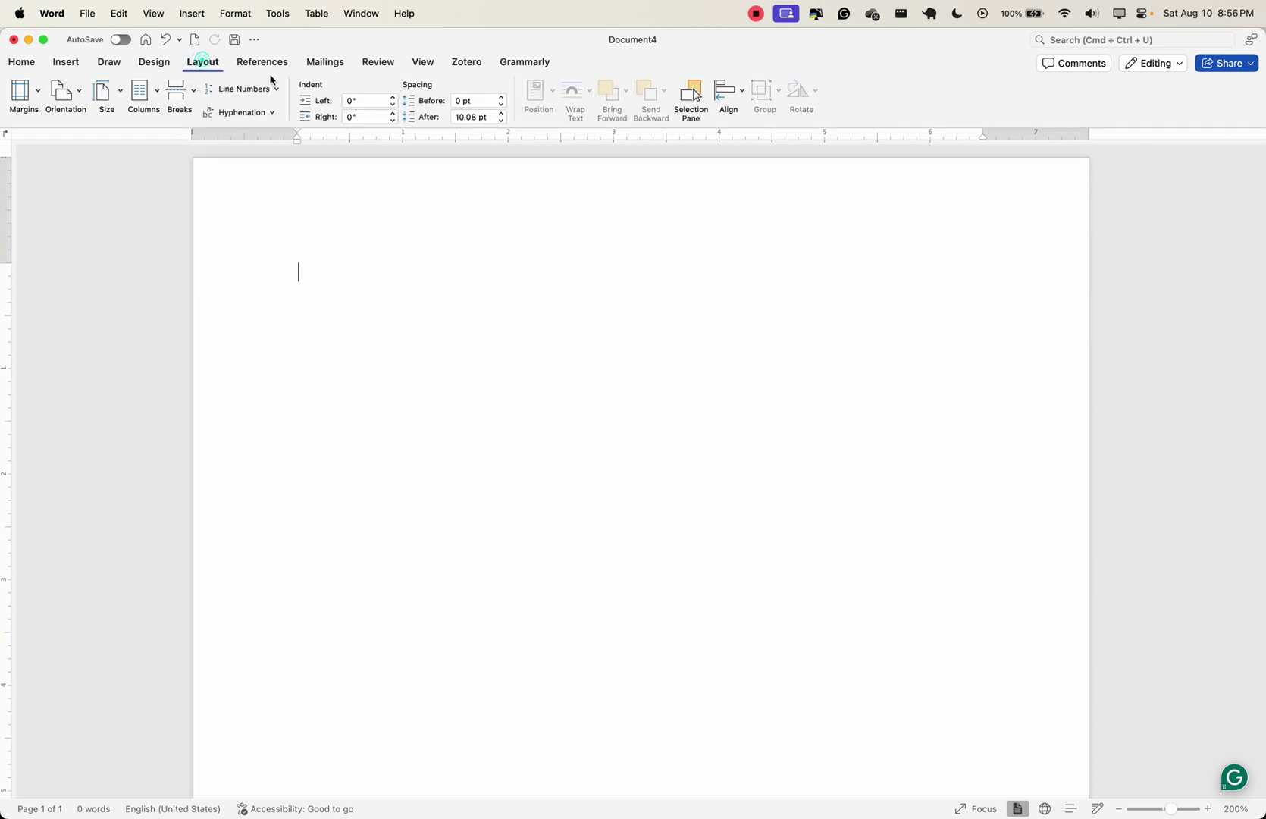
click(426, 71)
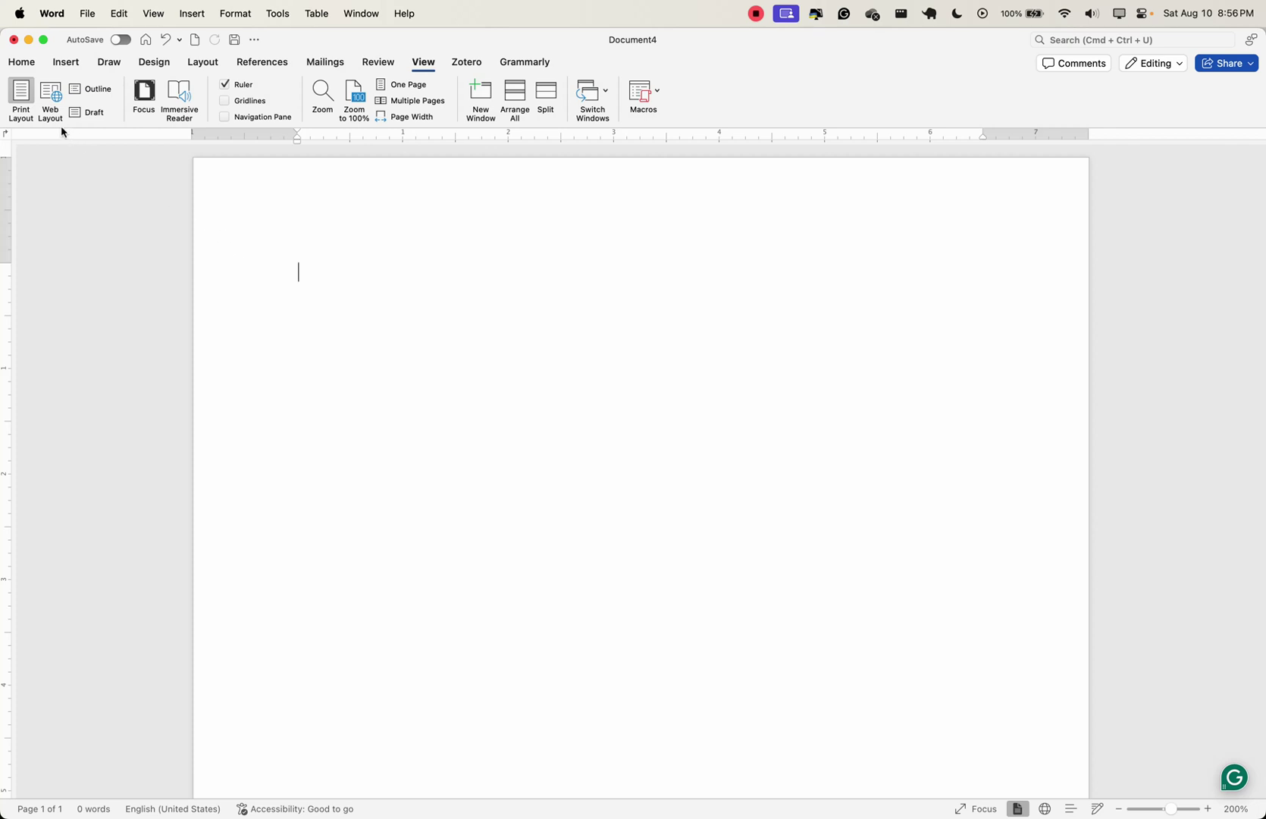
click(51, 102)
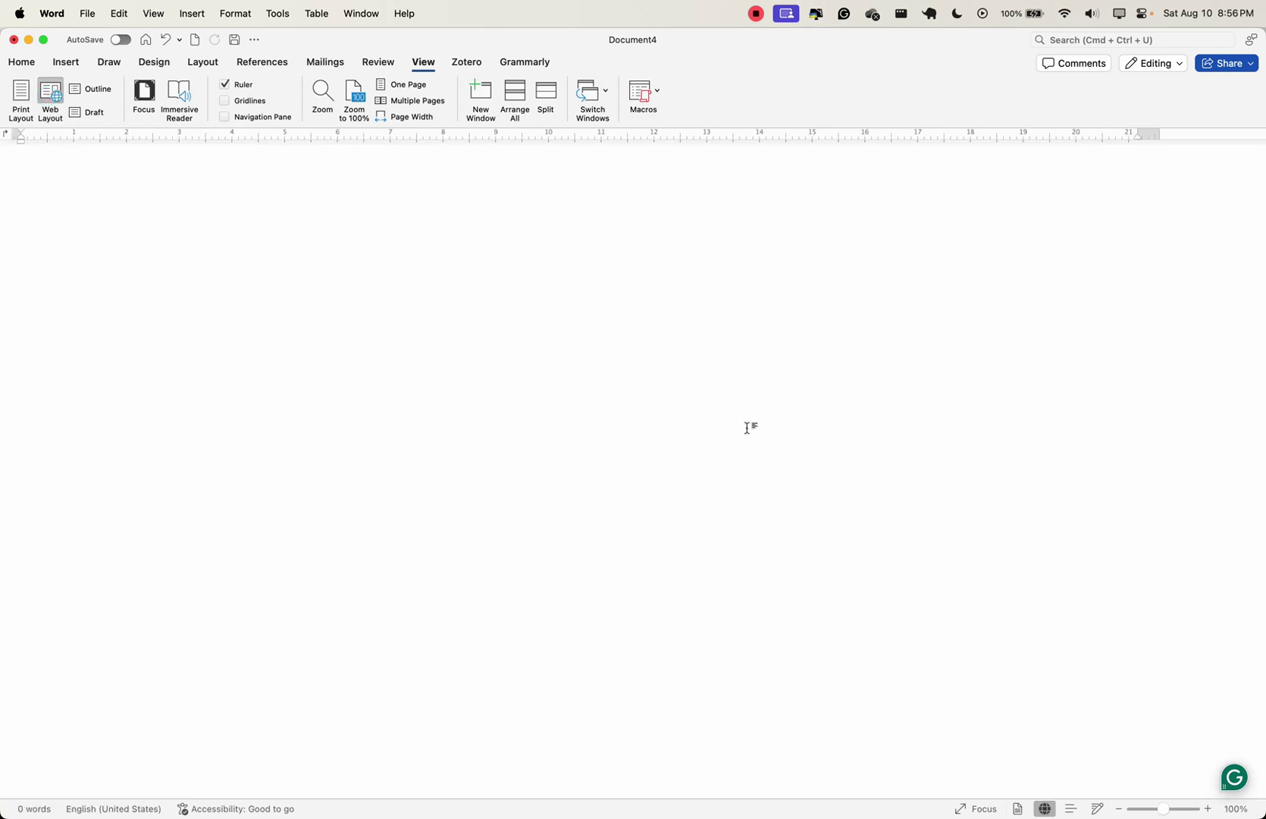
click(22, 97)
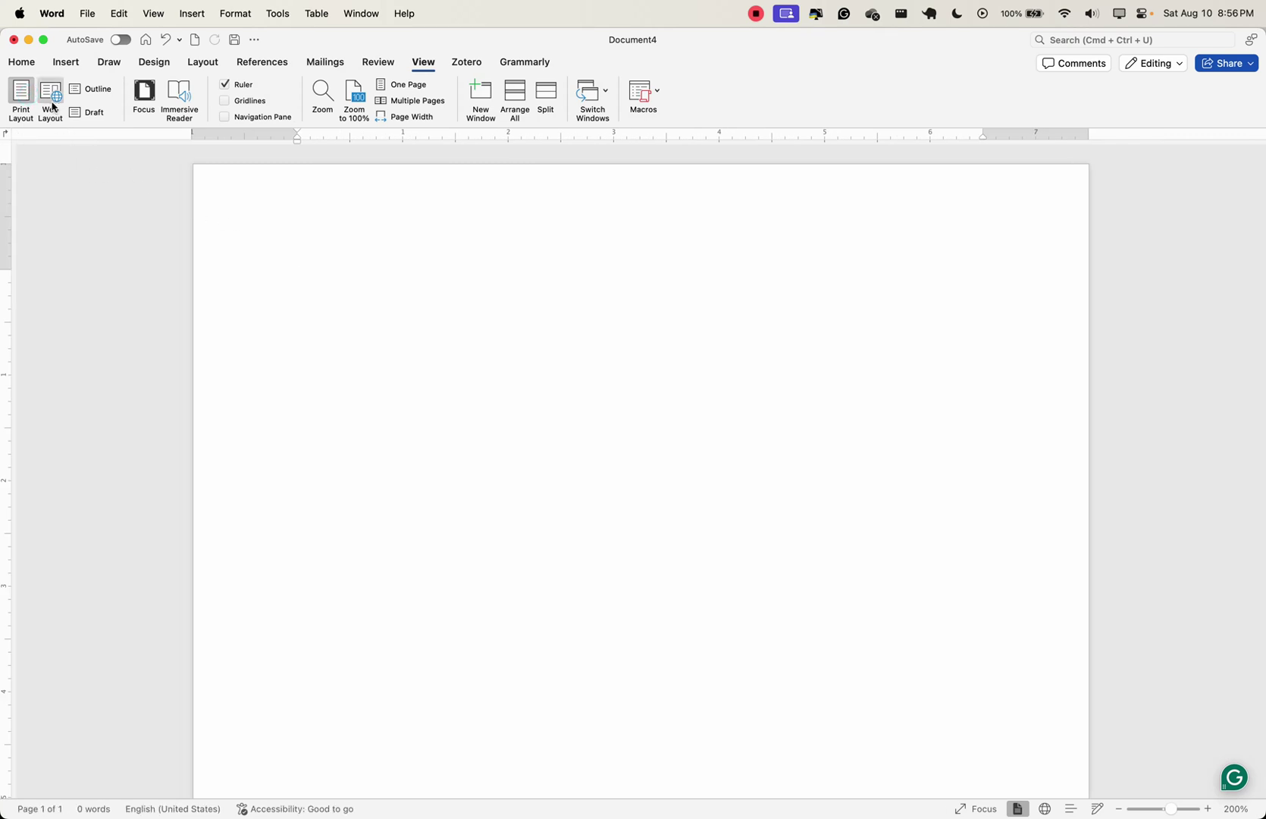
click(95, 92)
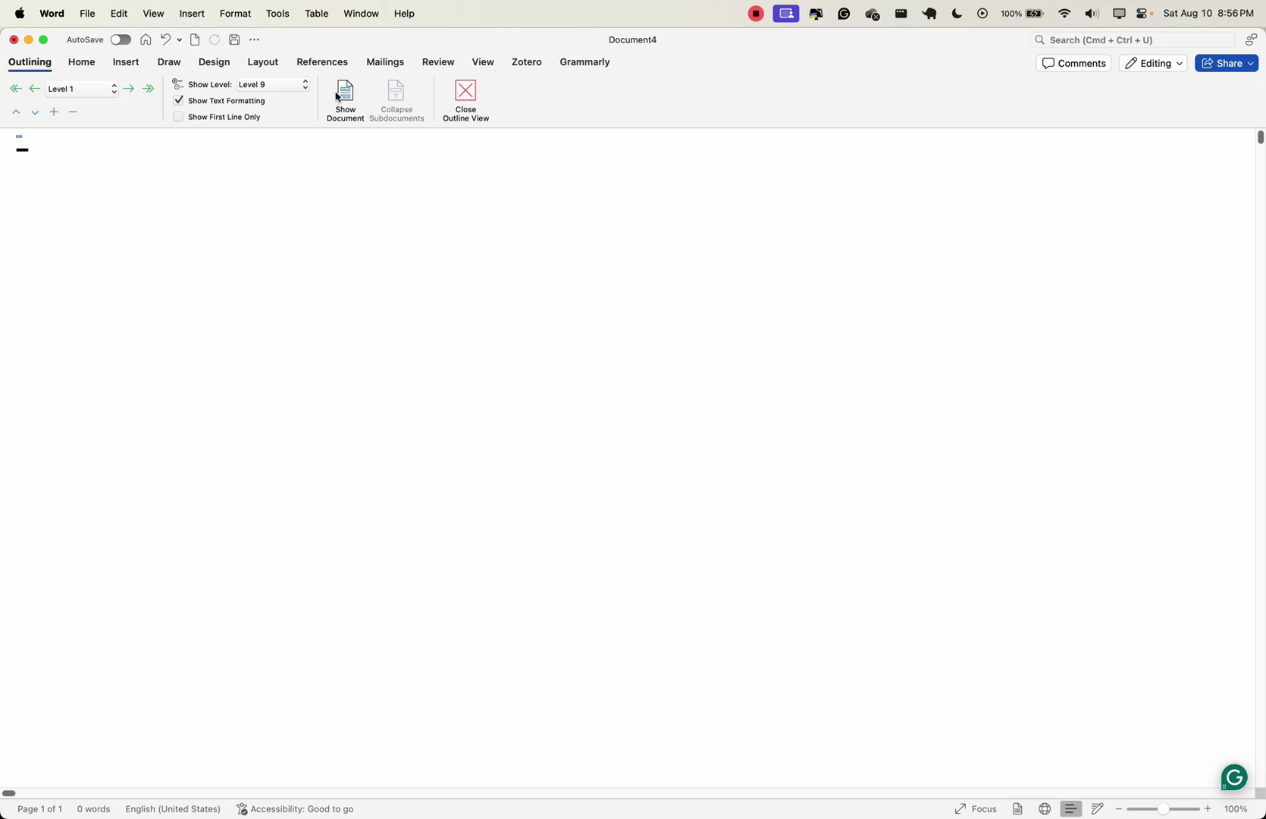
click(466, 92)
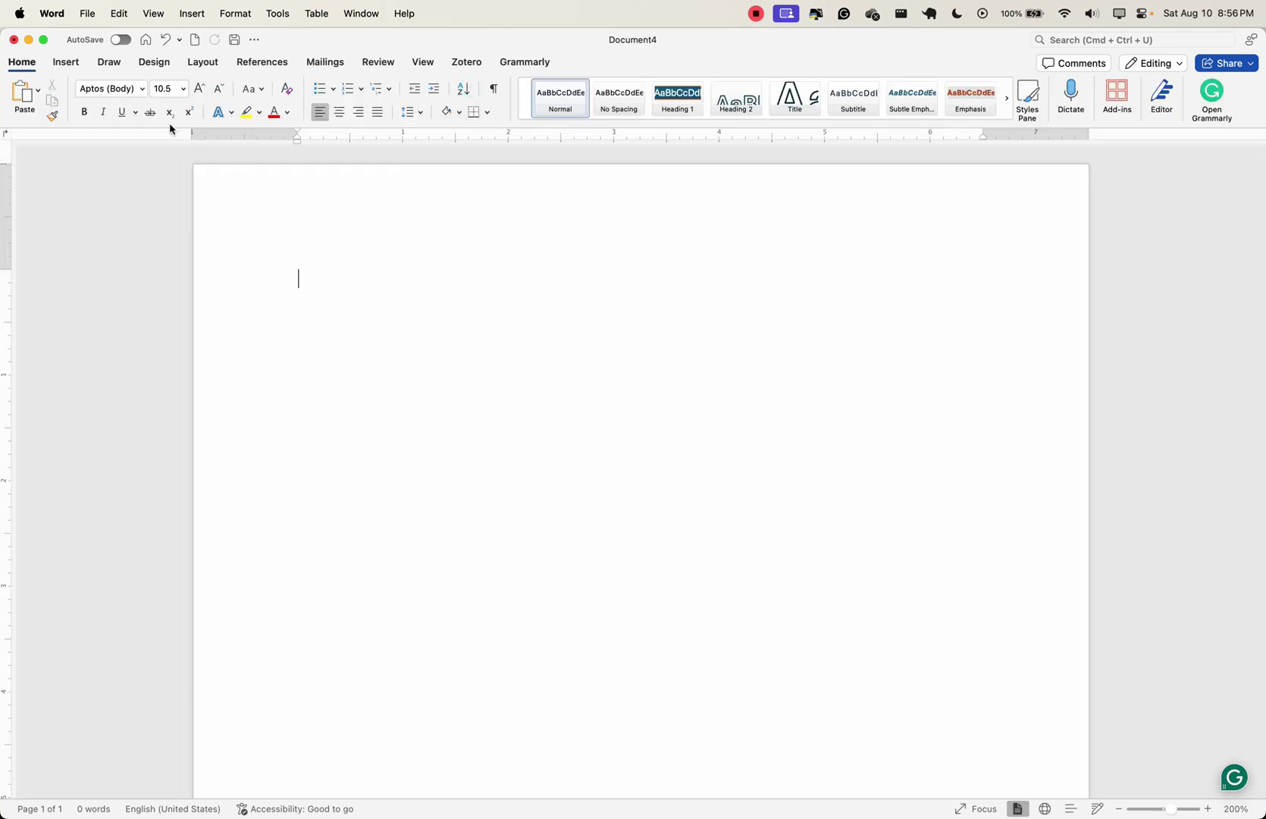
click(422, 63)
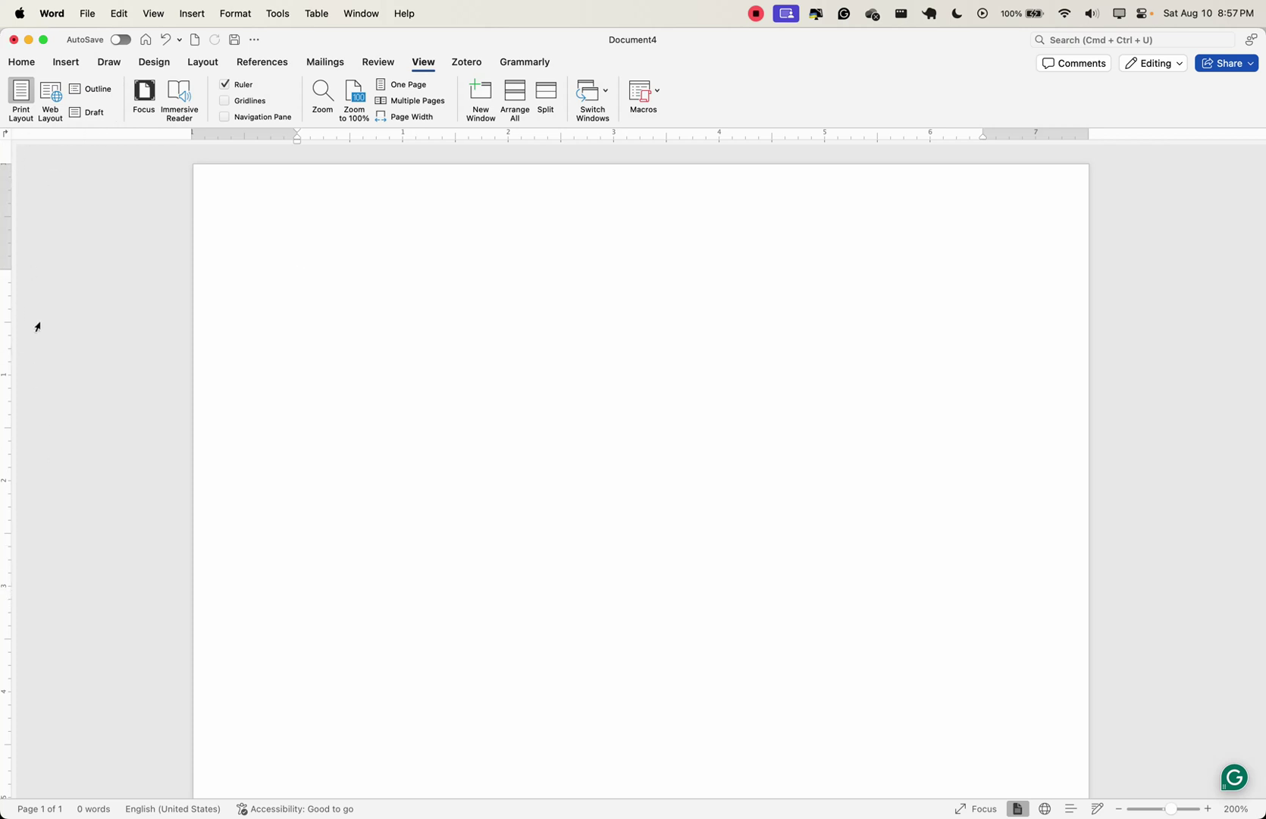
click(225, 84)
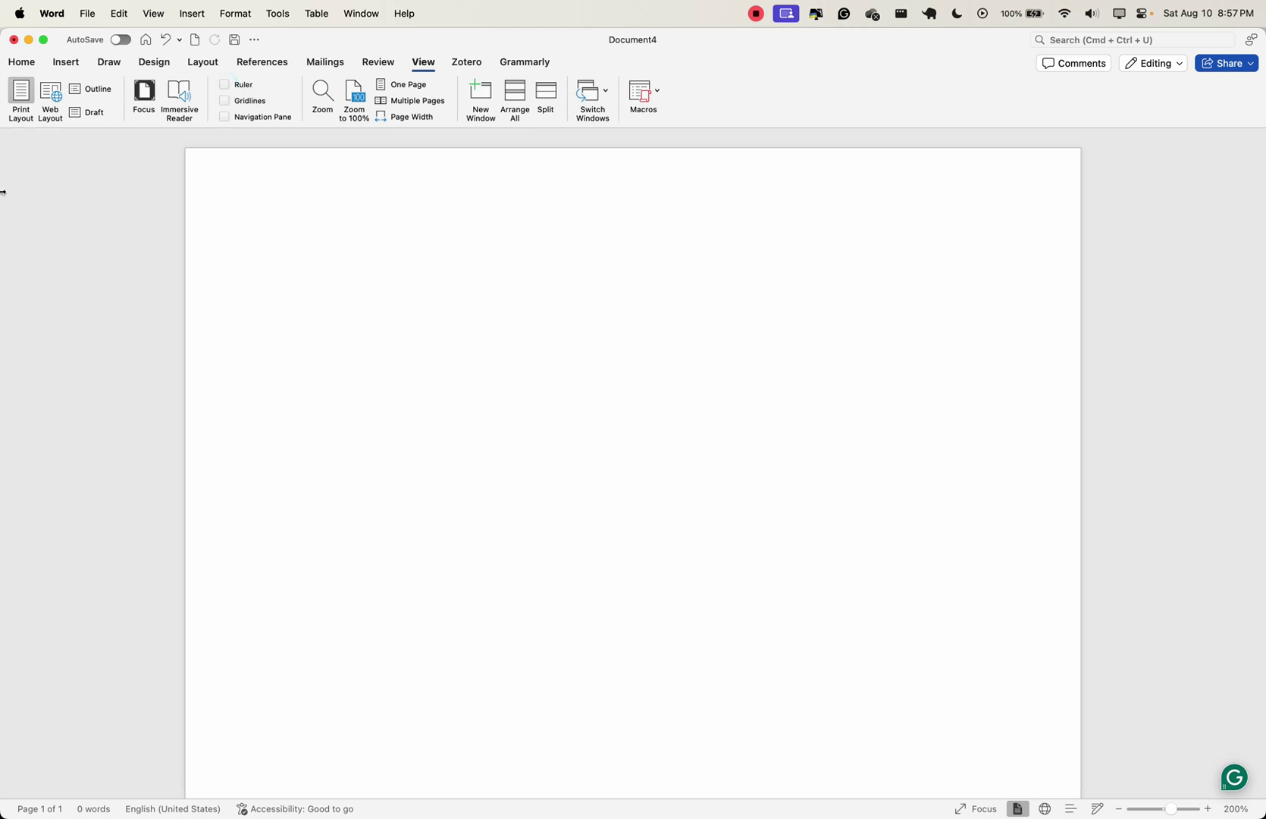
click(225, 86)
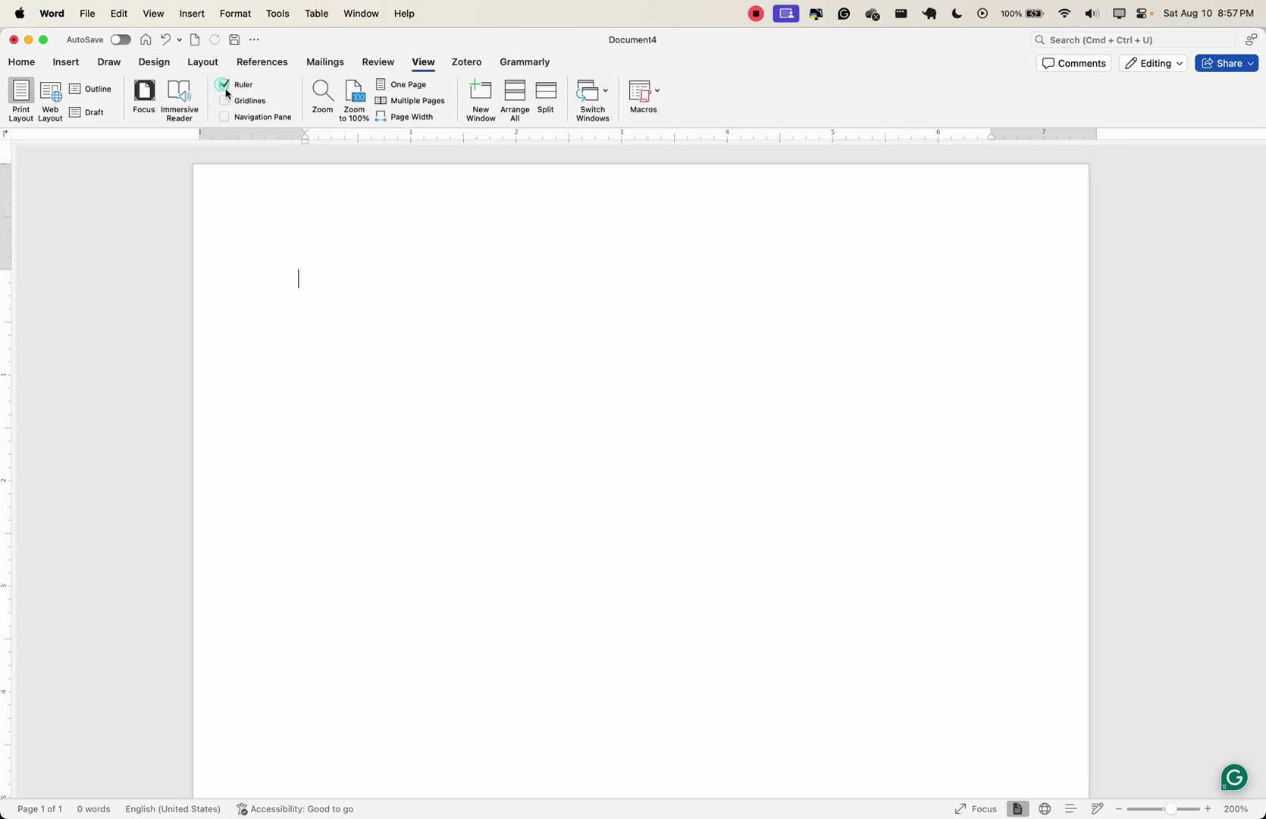
click(225, 101)
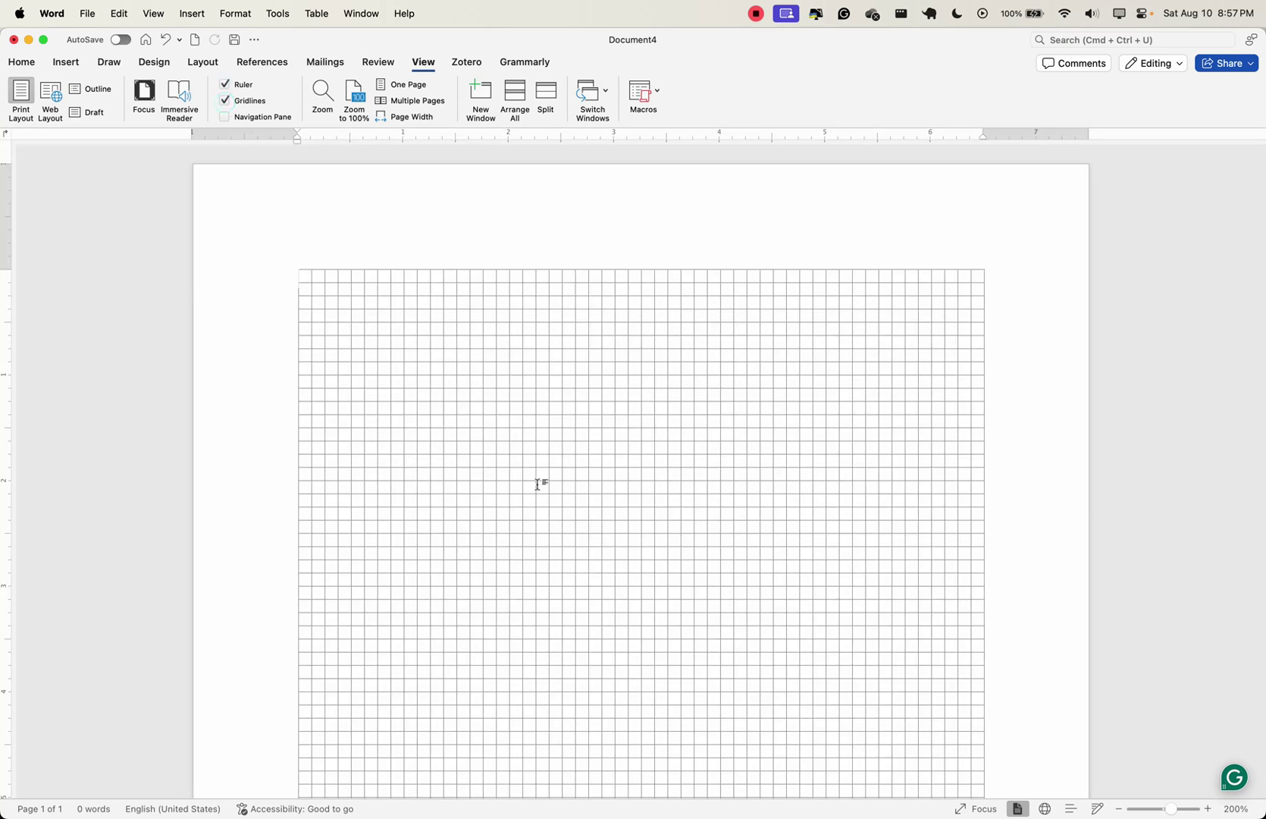
click(226, 101)
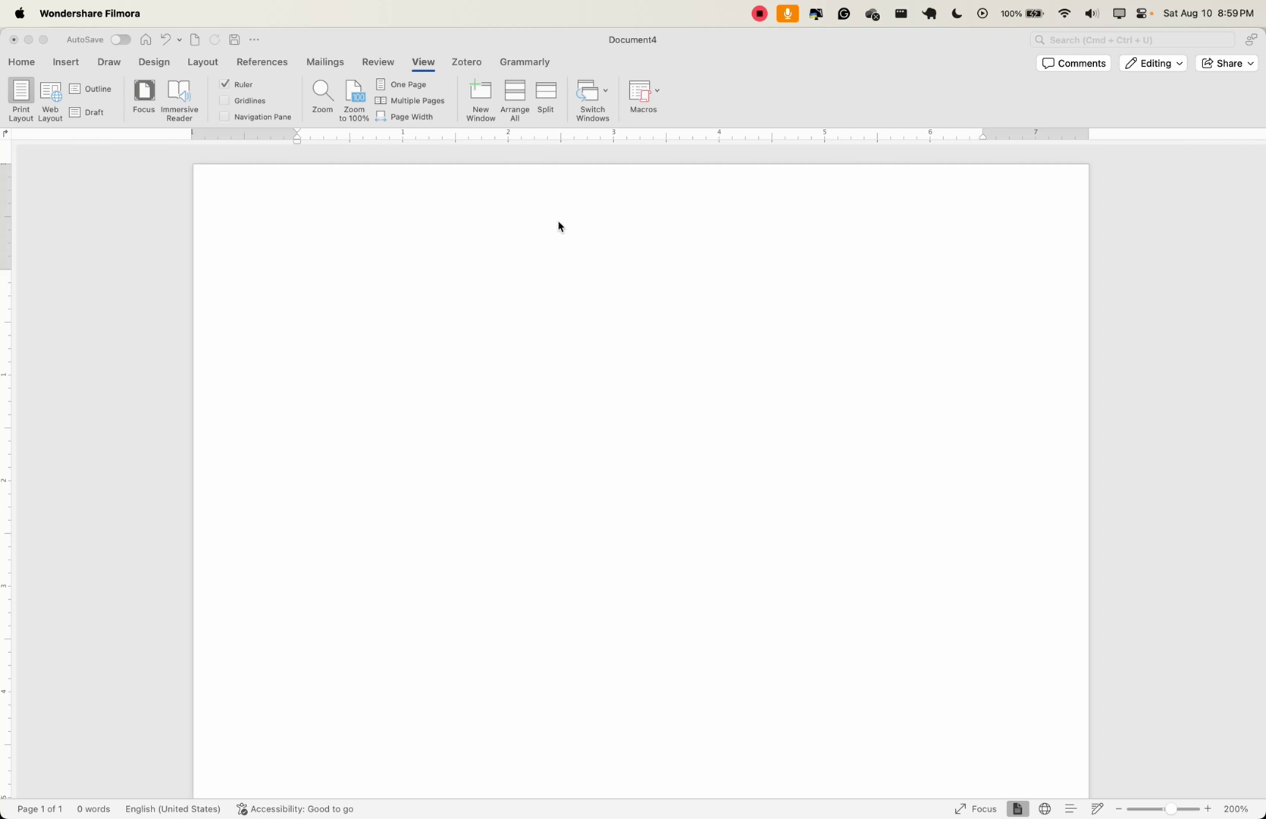
Refocus Document4 and step through Home, Insert, Draw, Design and Layout, ending on References.
click(372, 257)
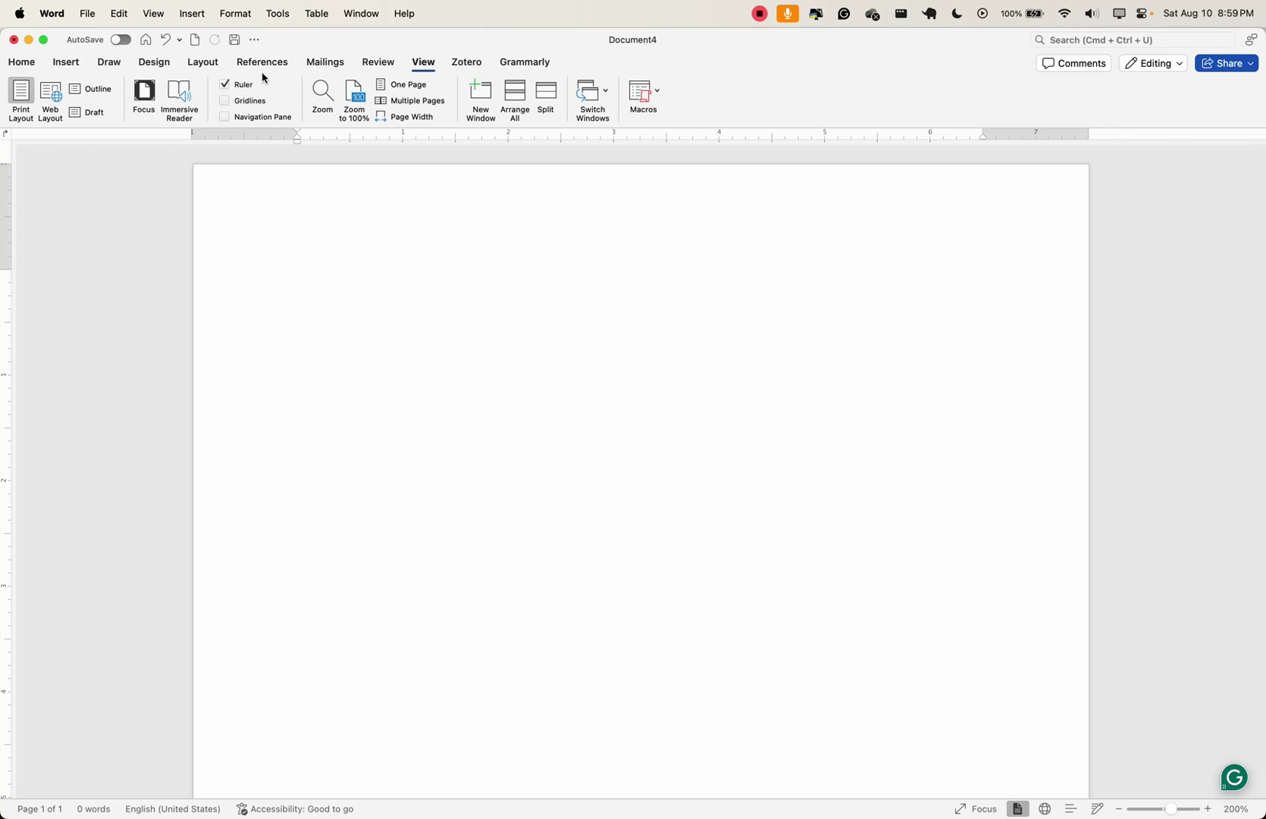
click(22, 62)
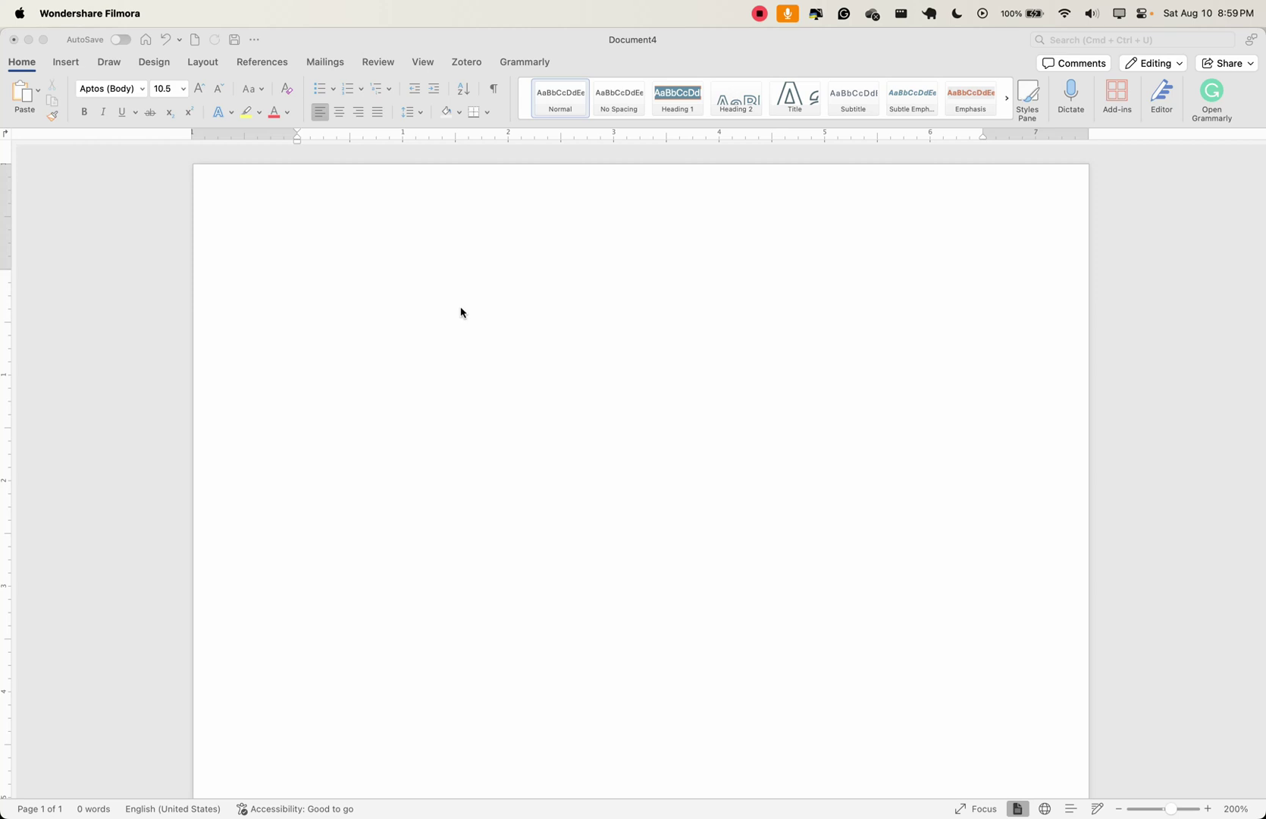
click(66, 62)
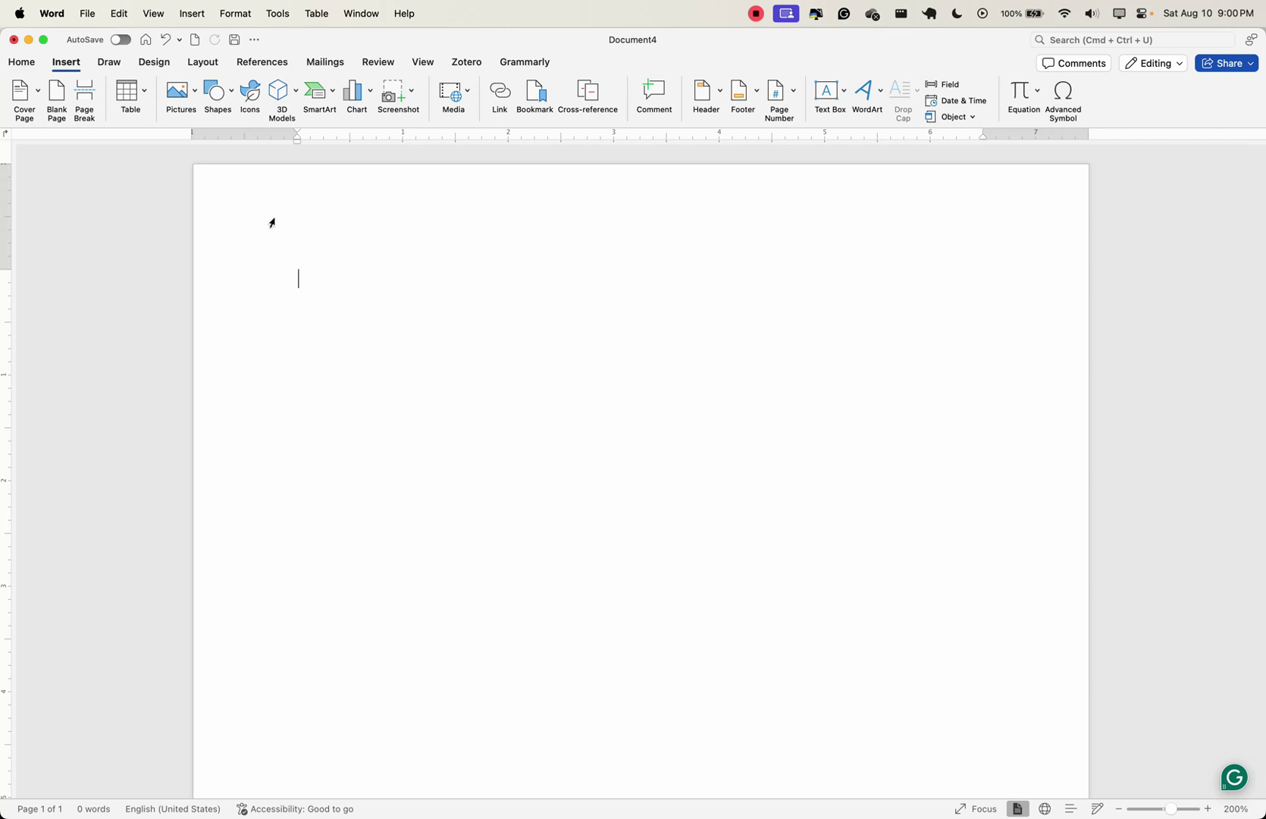
click(111, 64)
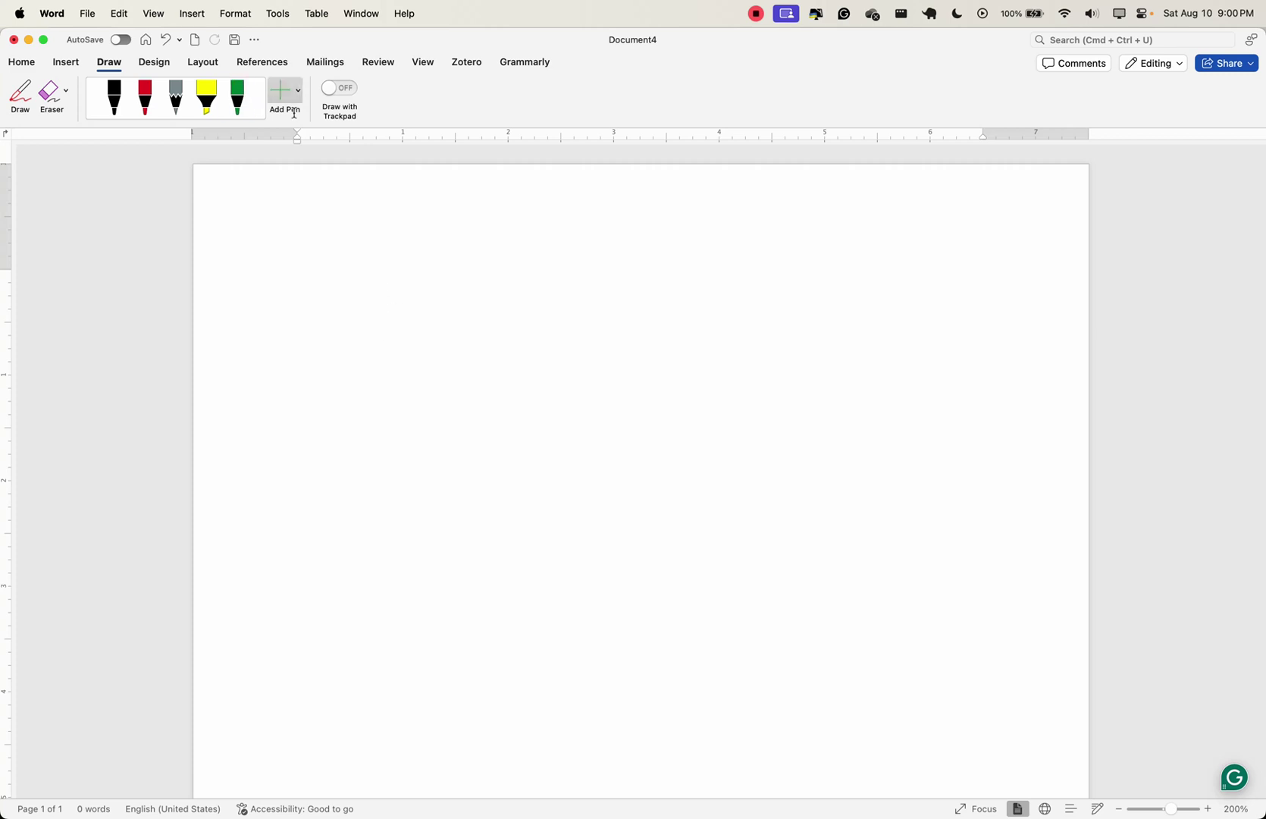
click(152, 64)
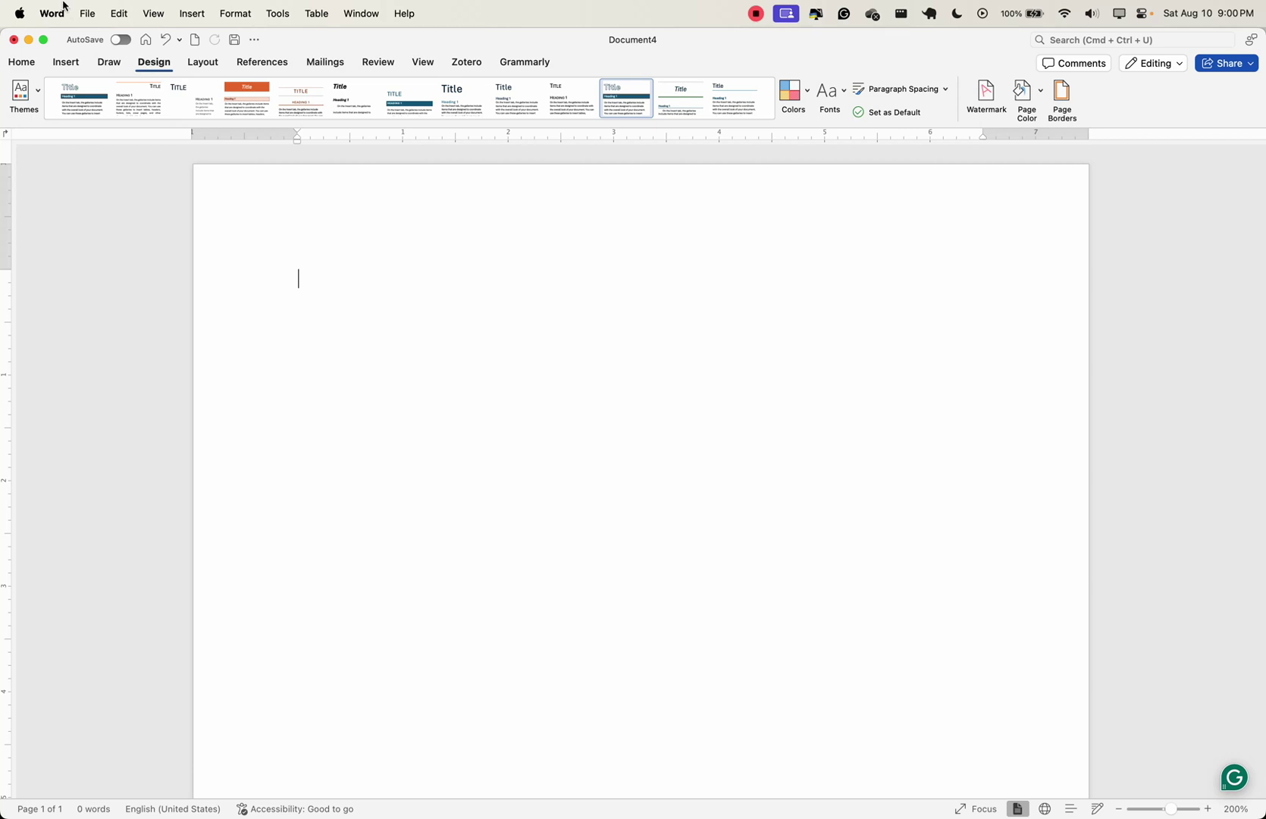
click(209, 64)
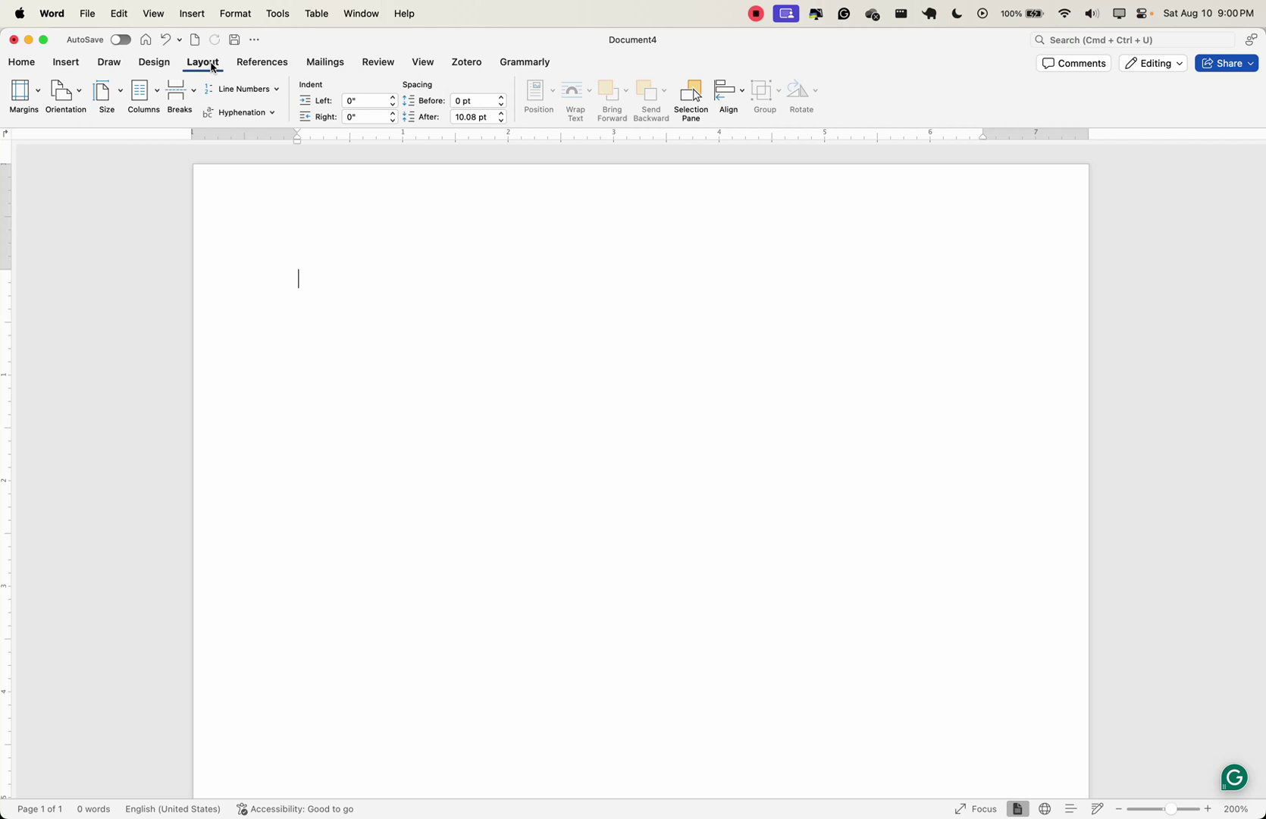
click(260, 64)
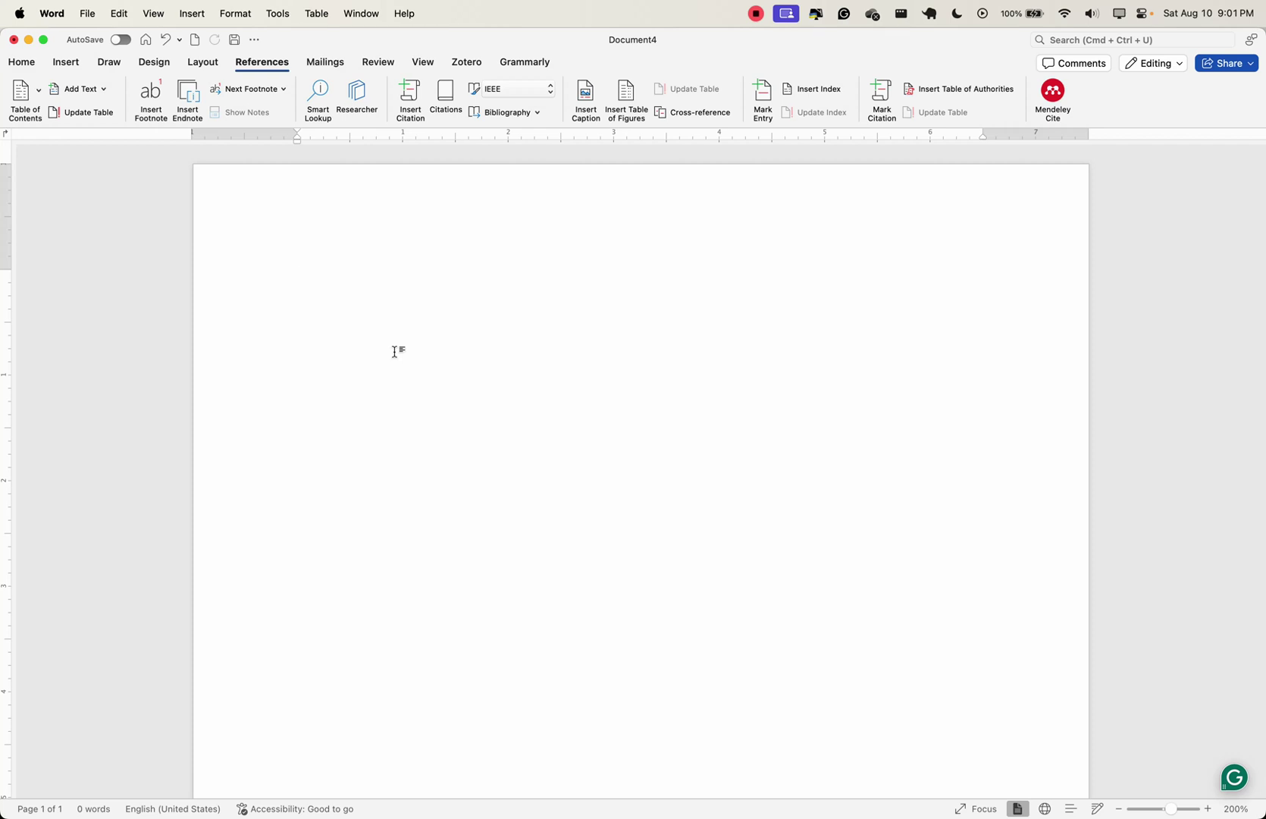
Move past the Mailings and Review tabs to show the View tab's layout and zoom tools.
click(336, 63)
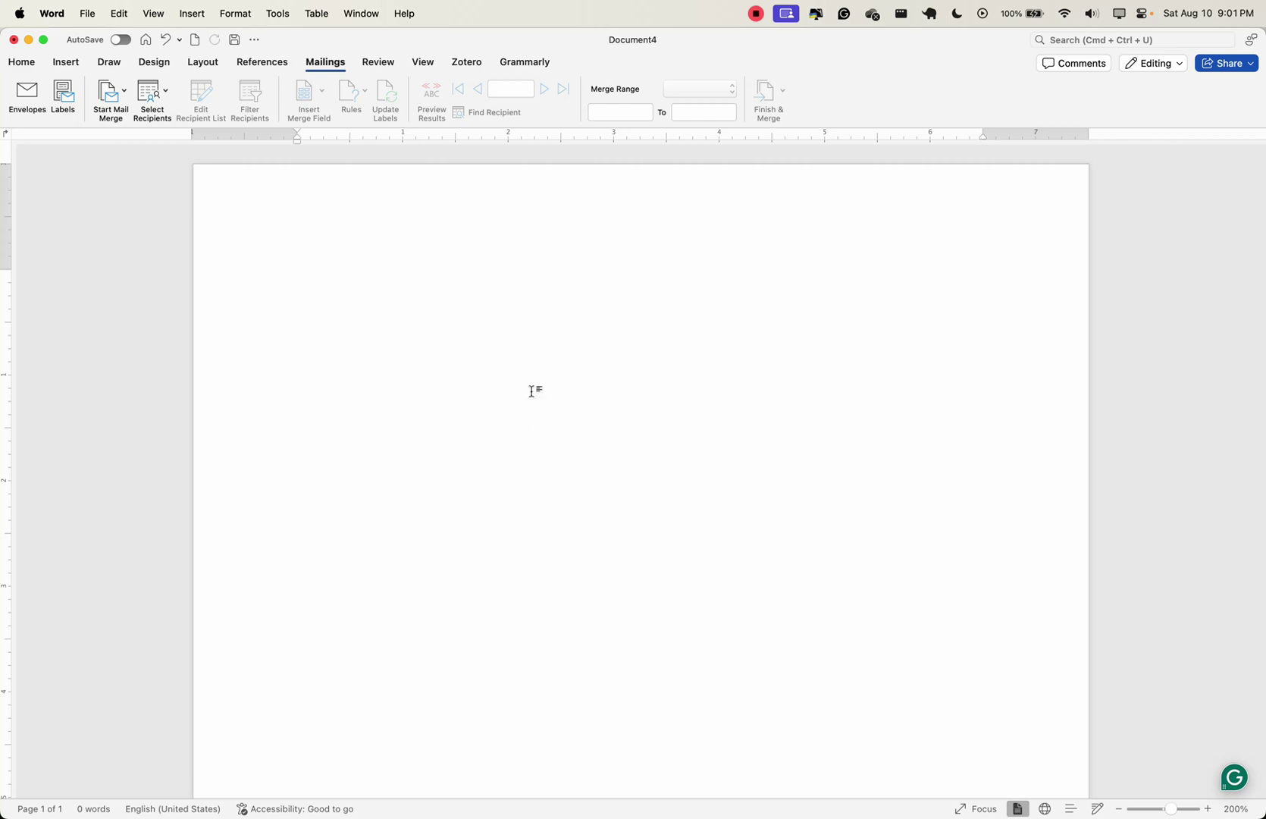
click(378, 61)
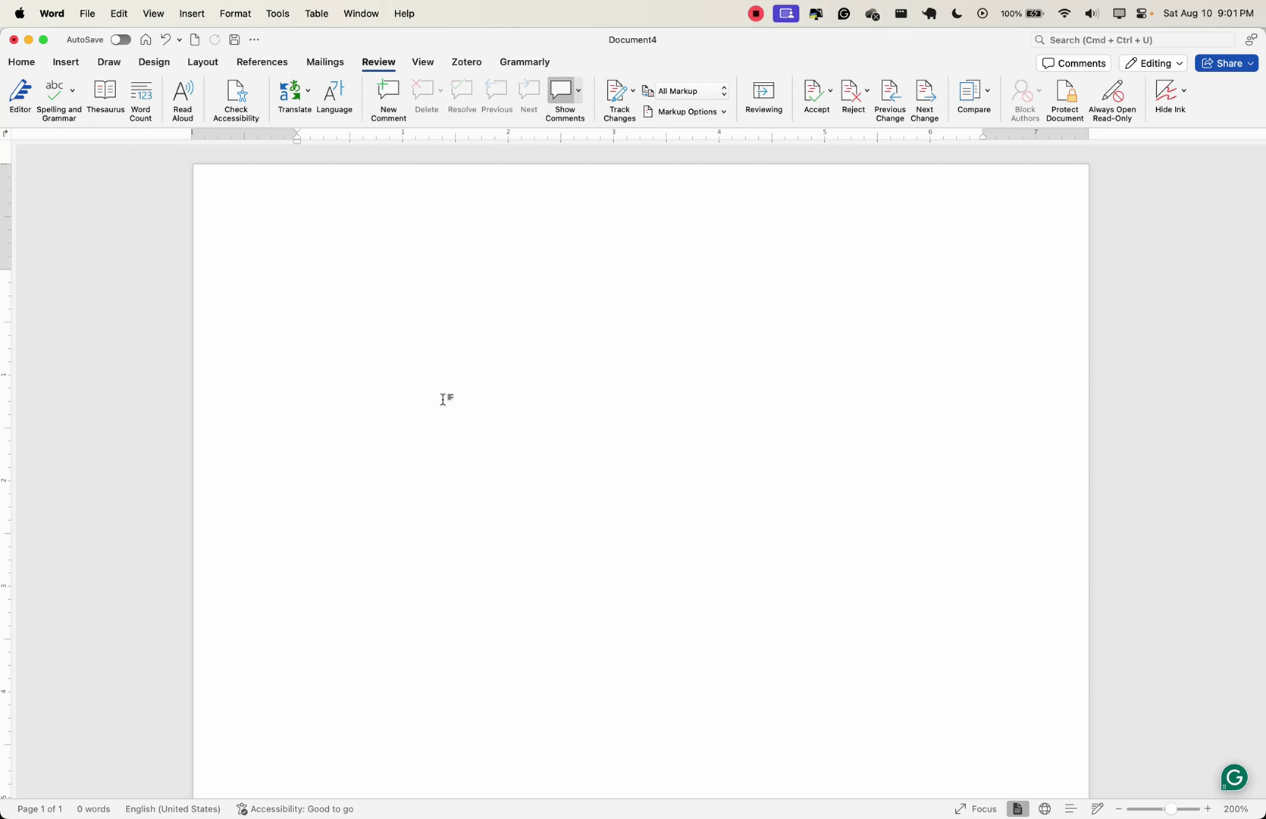
click(423, 61)
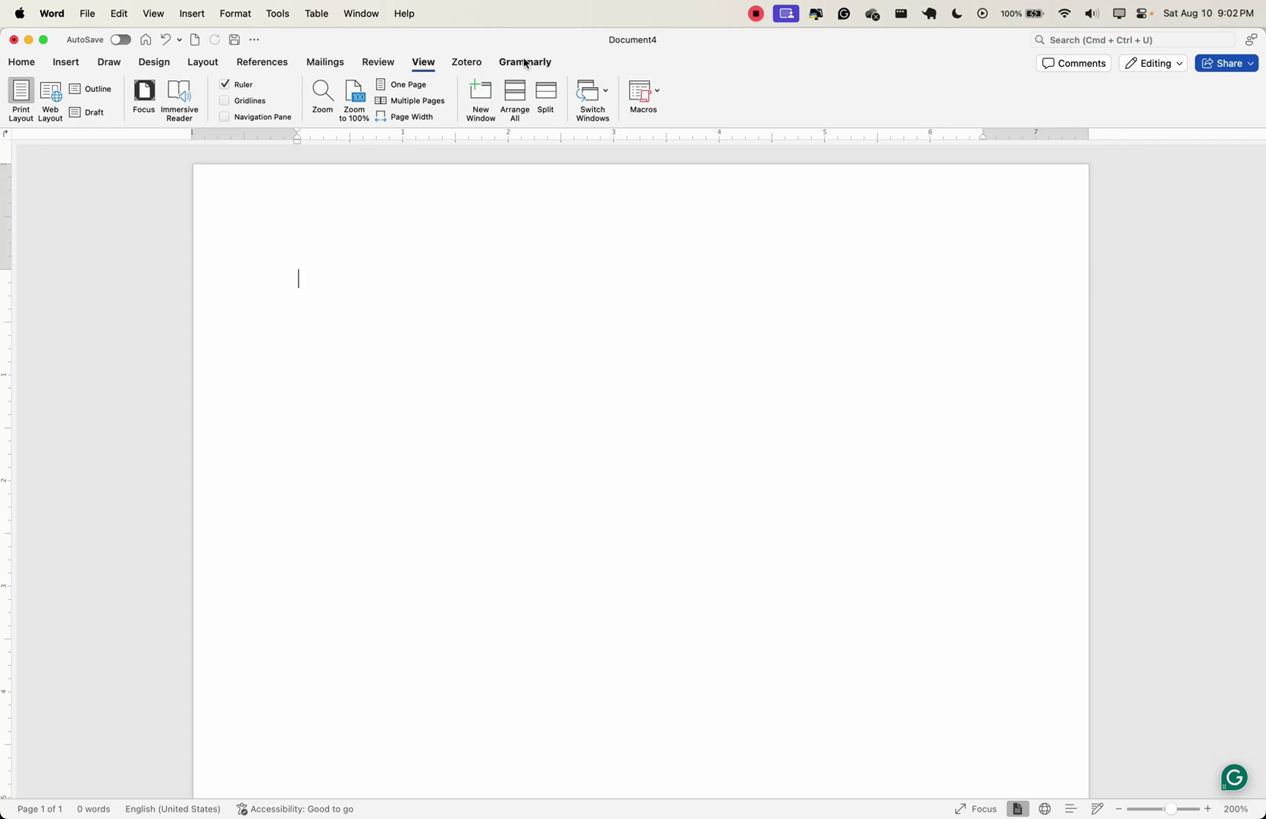
click(405, 297)
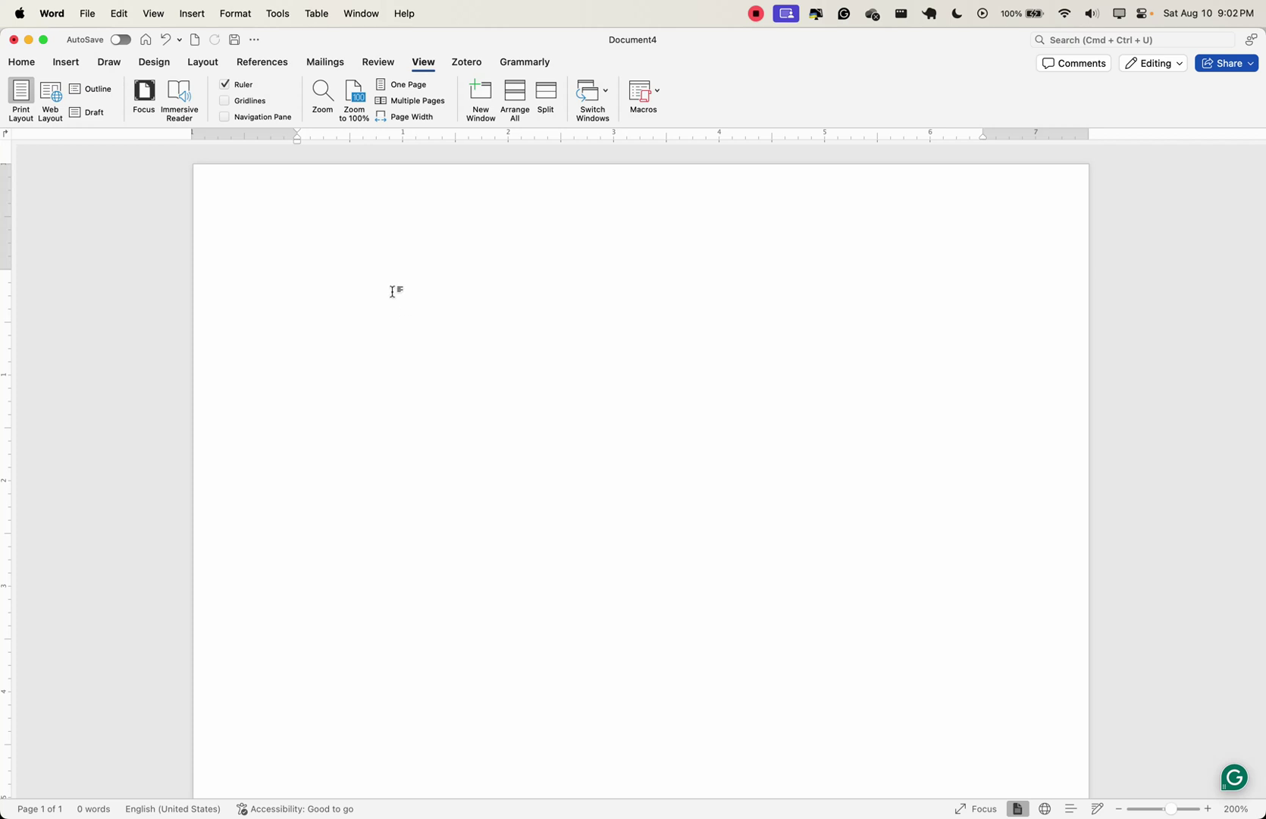